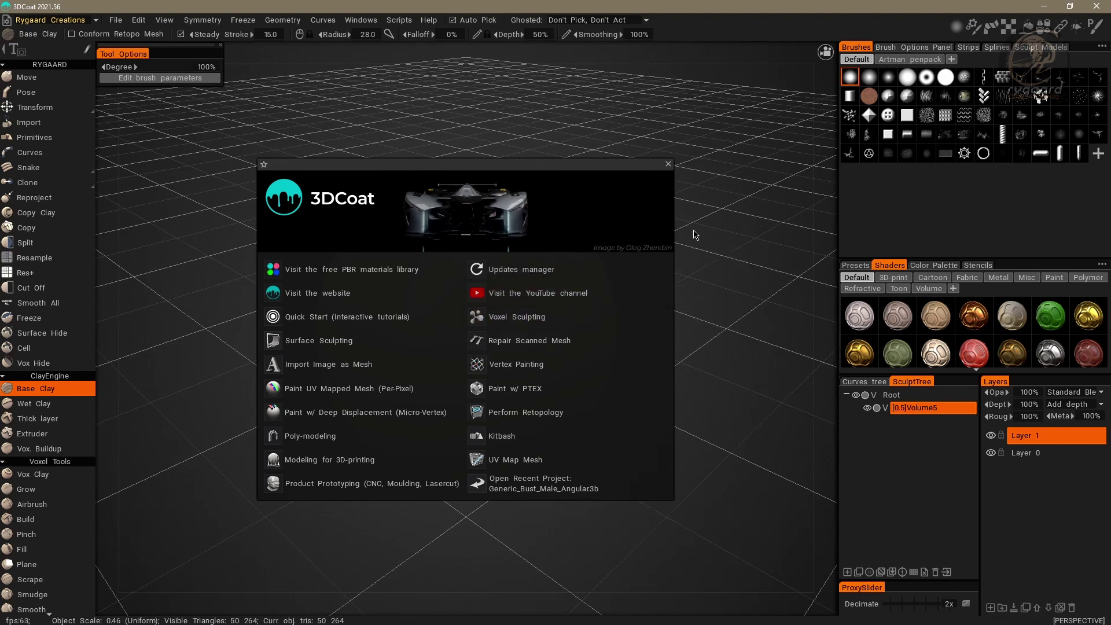
Dismiss the welcome window and look through the sculpting tools offered for the voxel object.
click(668, 165)
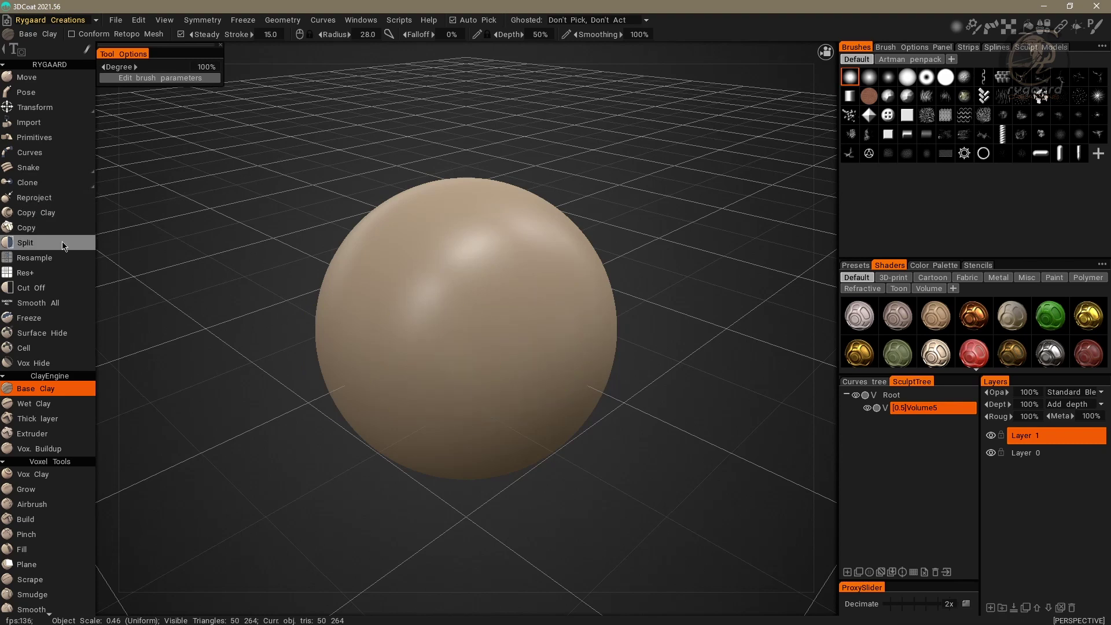
scroll(74, 284, down, 10)
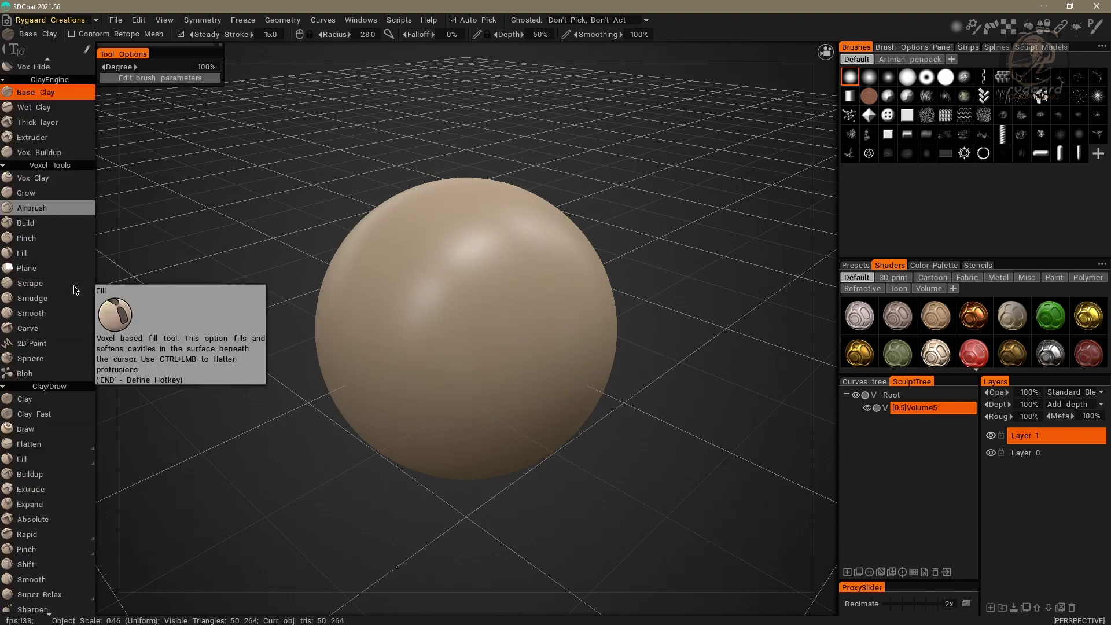
scroll(74, 290, down, 5)
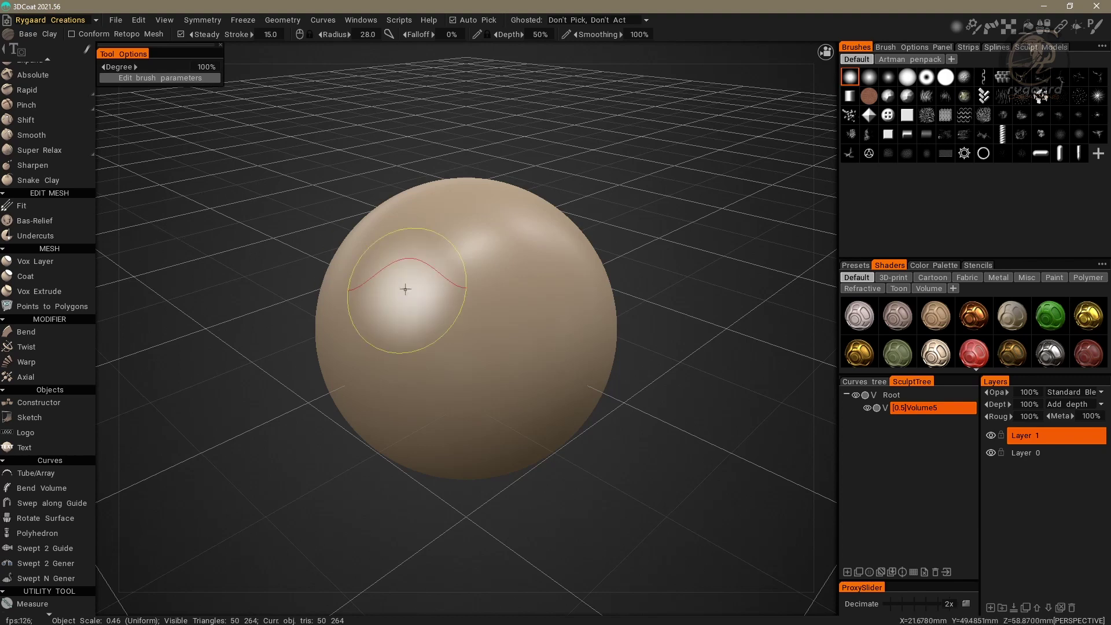
Switch Volume5 from voxel to surface mode and look through the tools offered for surface sculpting.
click(885, 408)
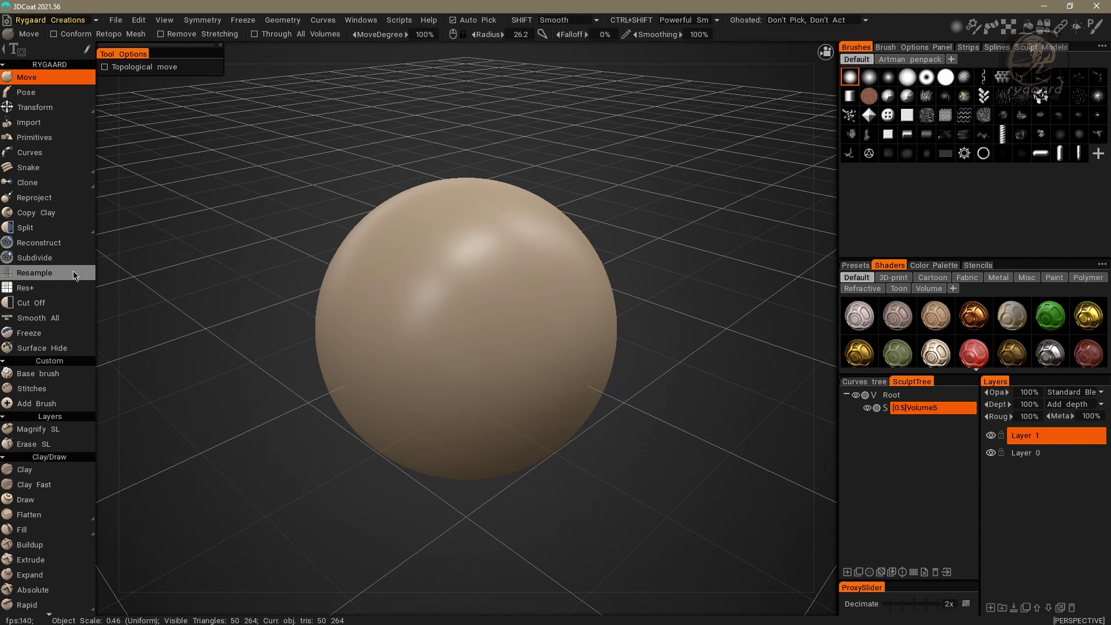
scroll(74, 276, down, 2)
scroll(74, 275, down, 6)
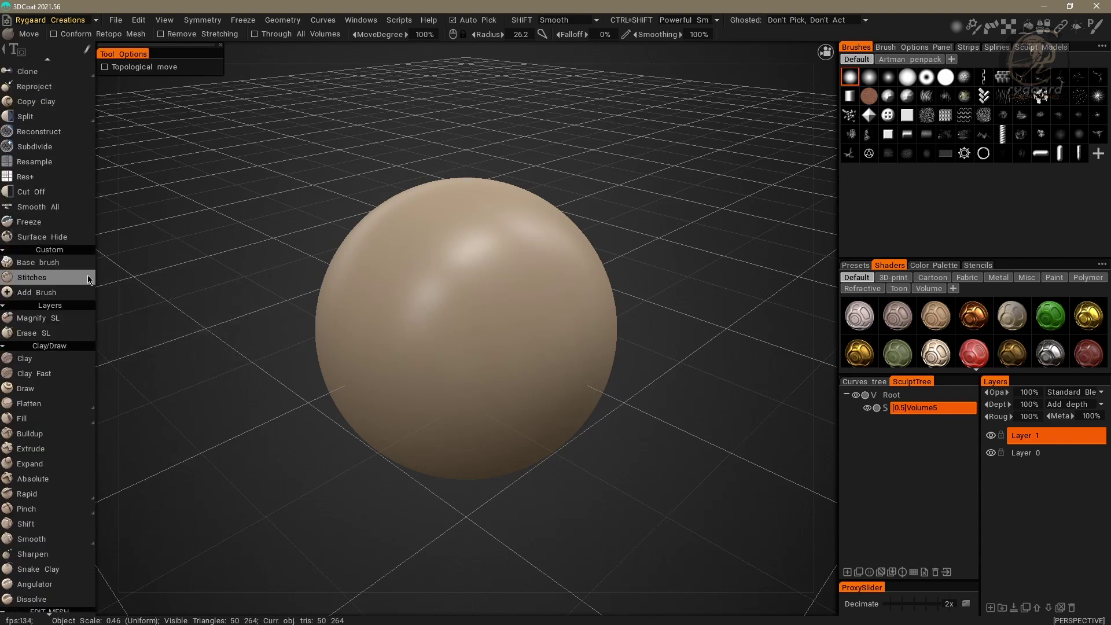
mouse_move(91, 303)
scroll(90, 303, down, 7)
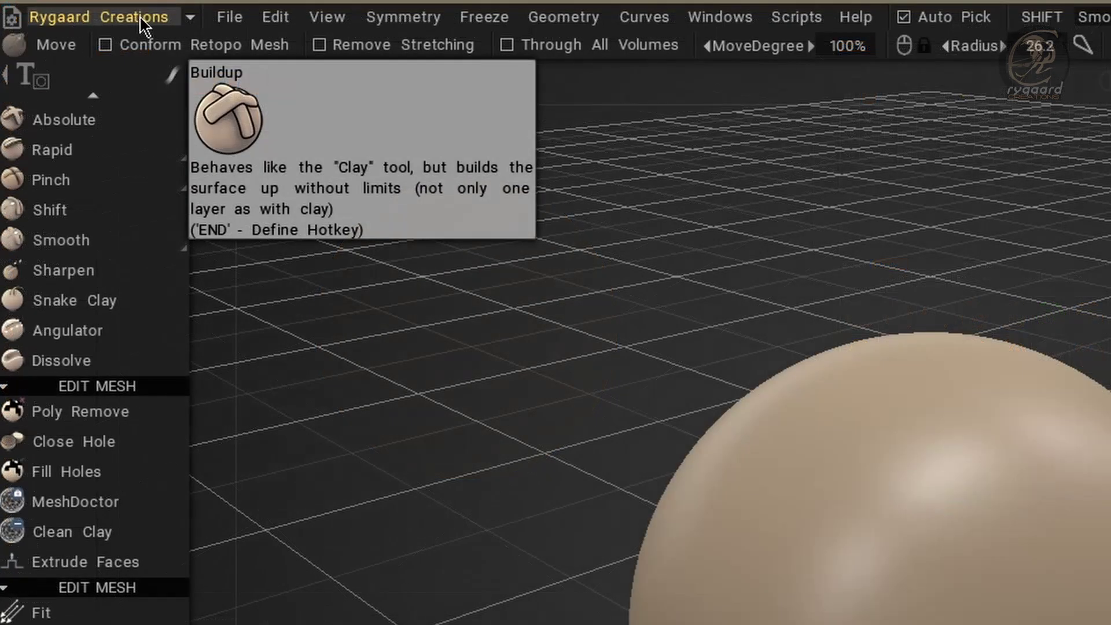
Switch to the TEST room and examine its surface tools, from the Clay/Draw group down to the Adjust group.
click(70, 20)
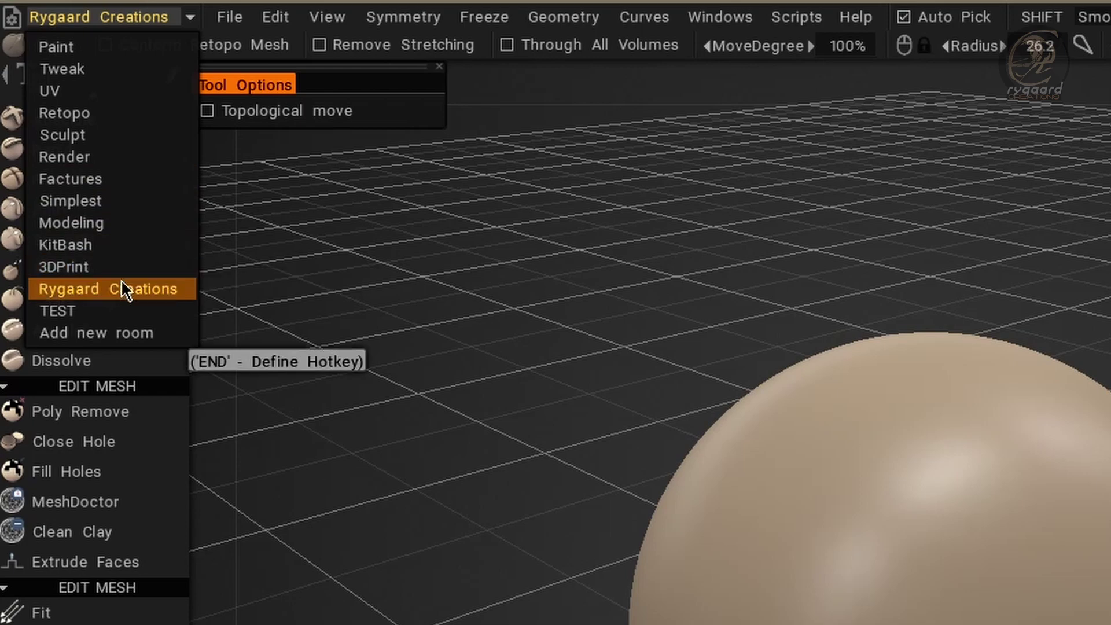
click(129, 311)
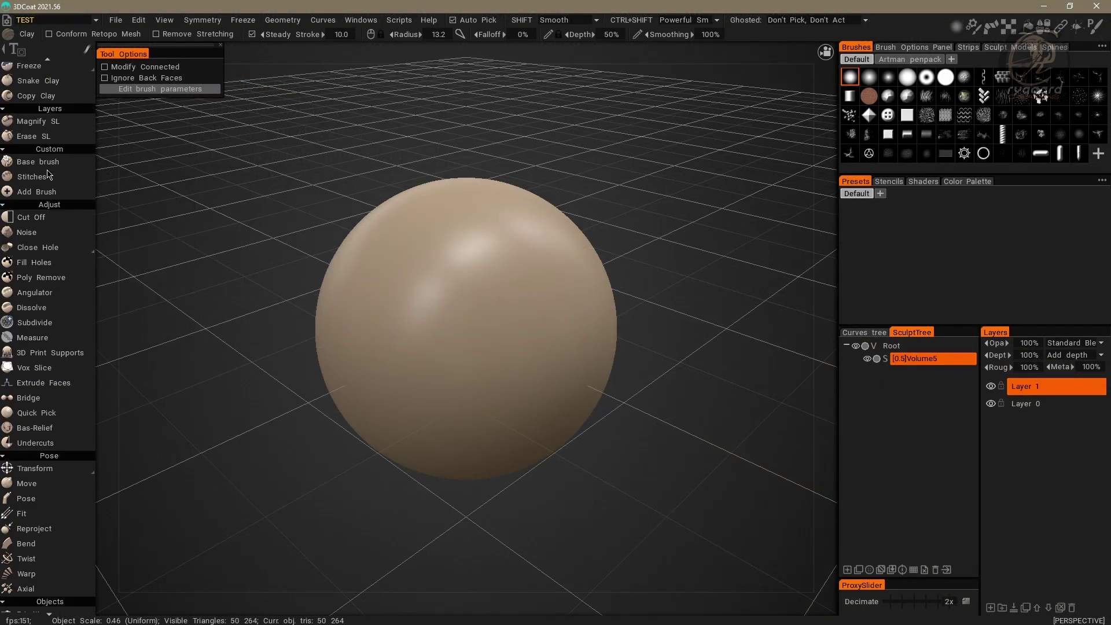
scroll(48, 174, up, 5)
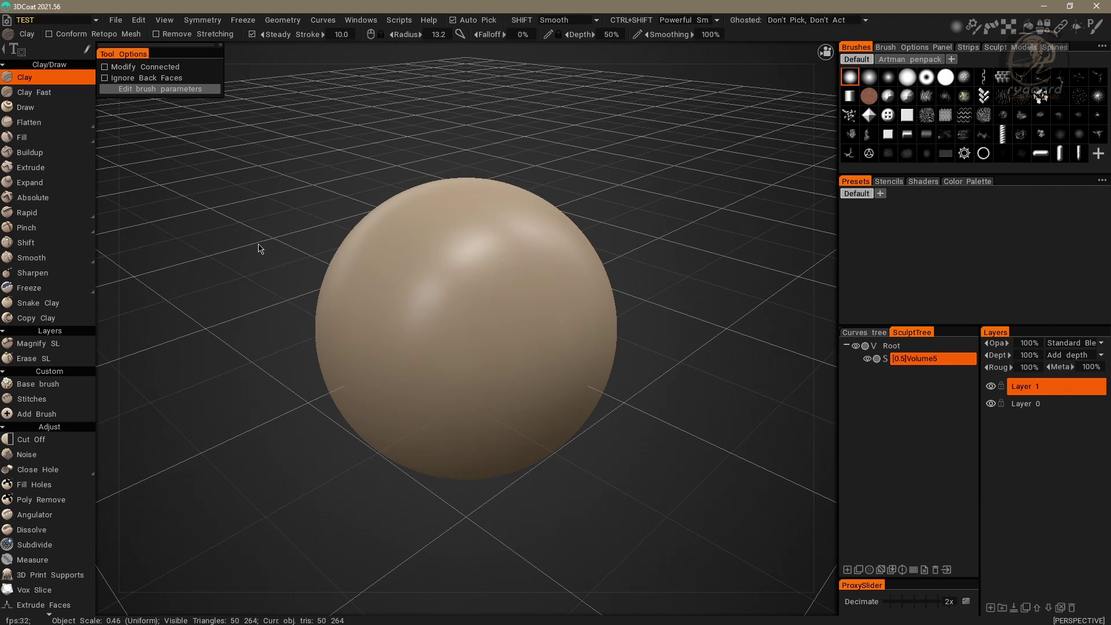
mouse_move(50, 137)
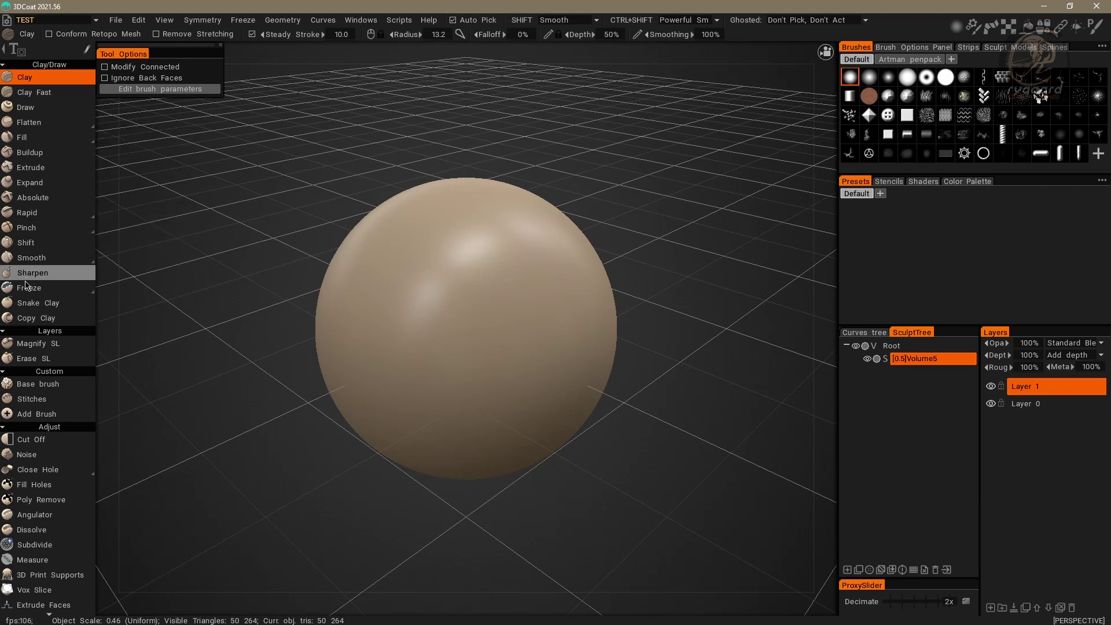
scroll(29, 491, down, 3)
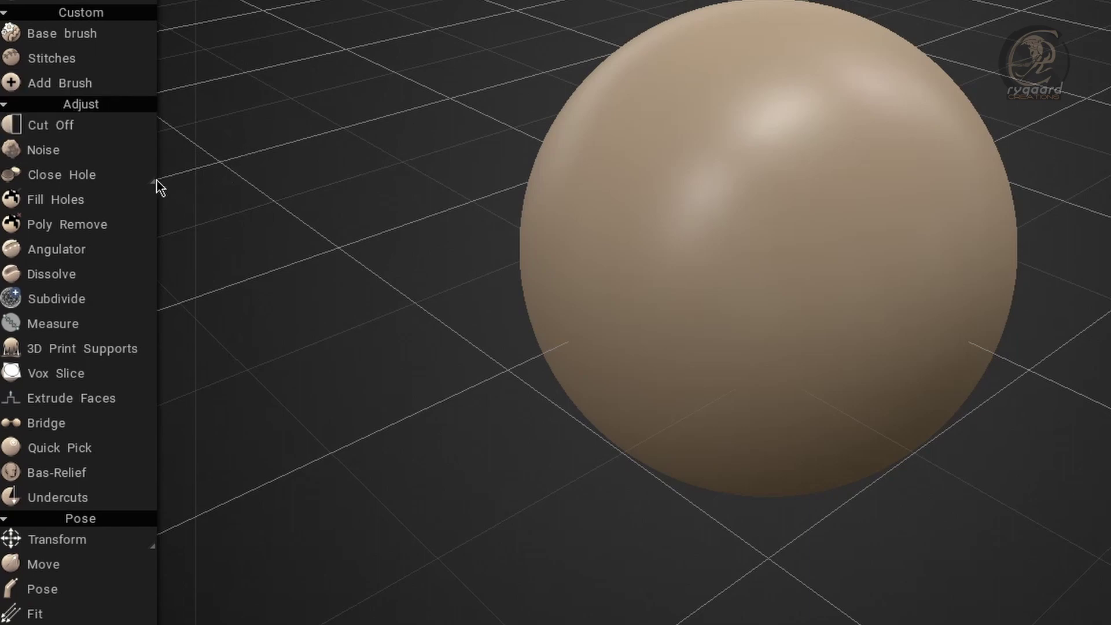
mouse_move(100, 173)
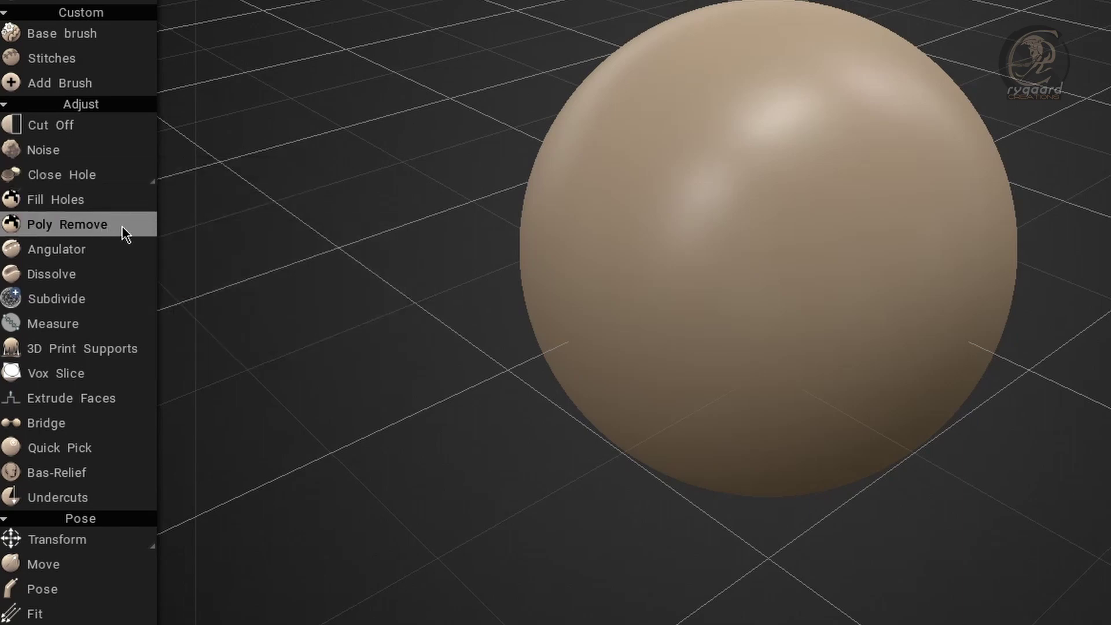
mouse_move(120, 251)
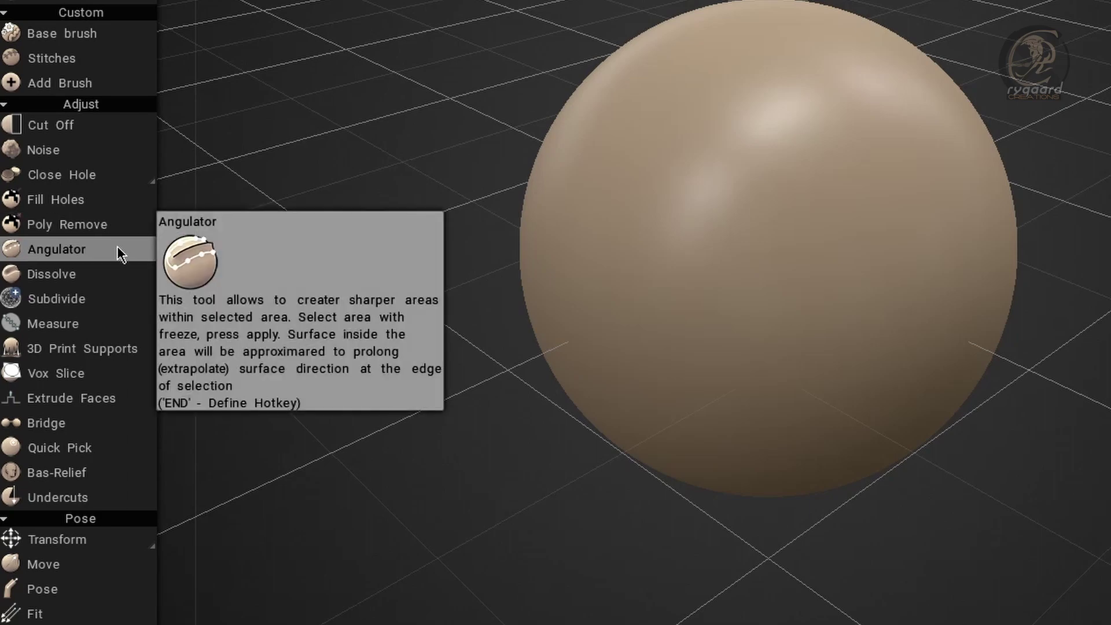
mouse_move(69, 214)
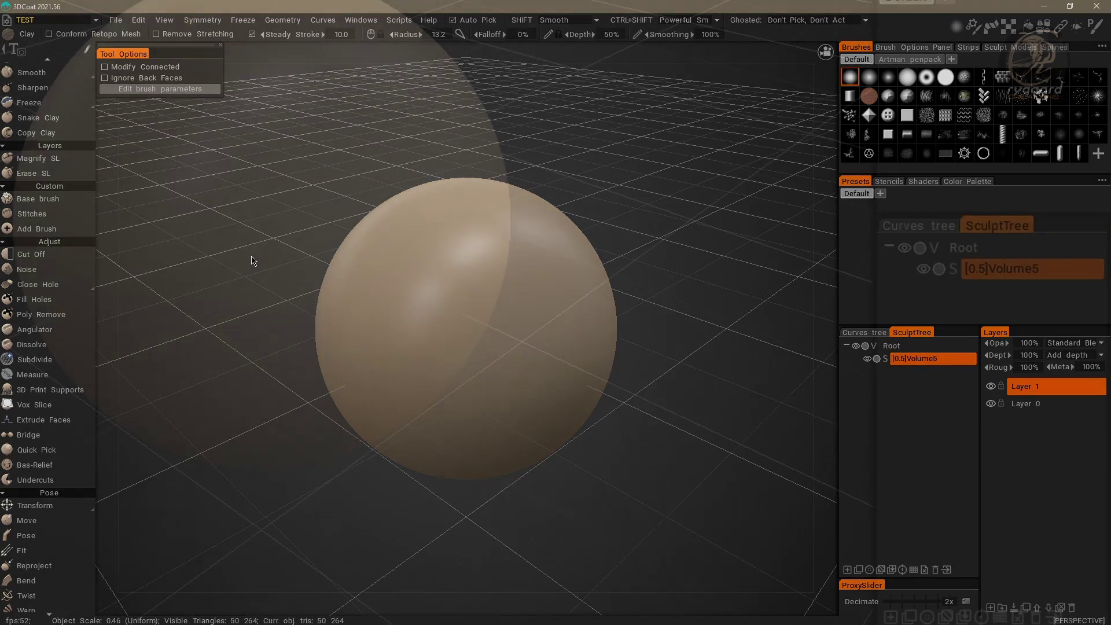
Convert Volume5 to voxels with a required poly count of 50 000, keeping Auto close holes enabled.
click(954, 269)
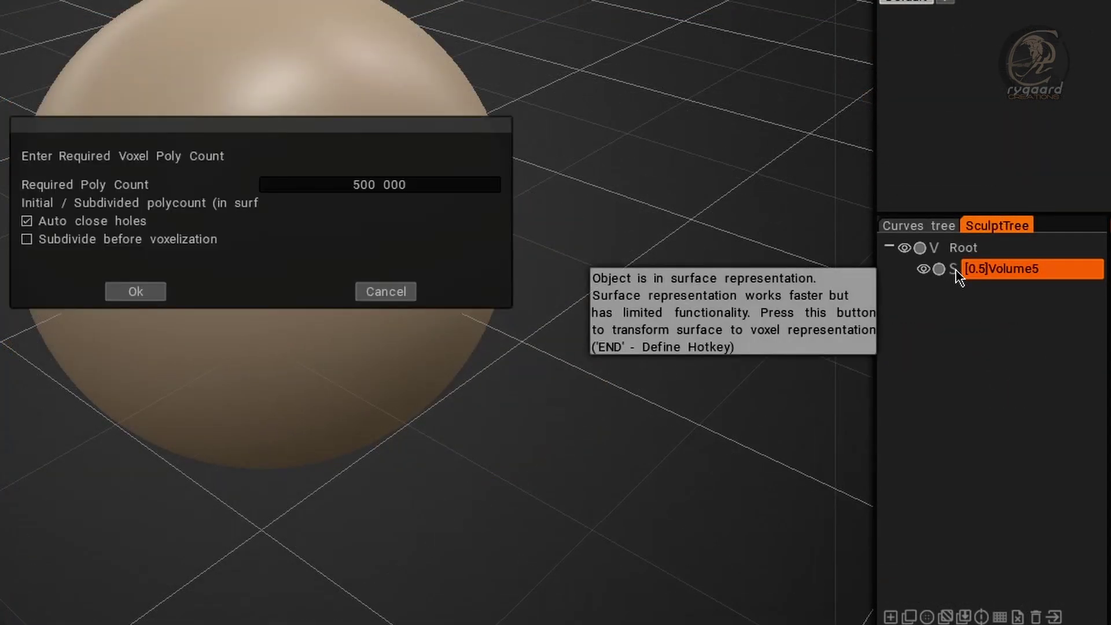
click(409, 185)
click(409, 183)
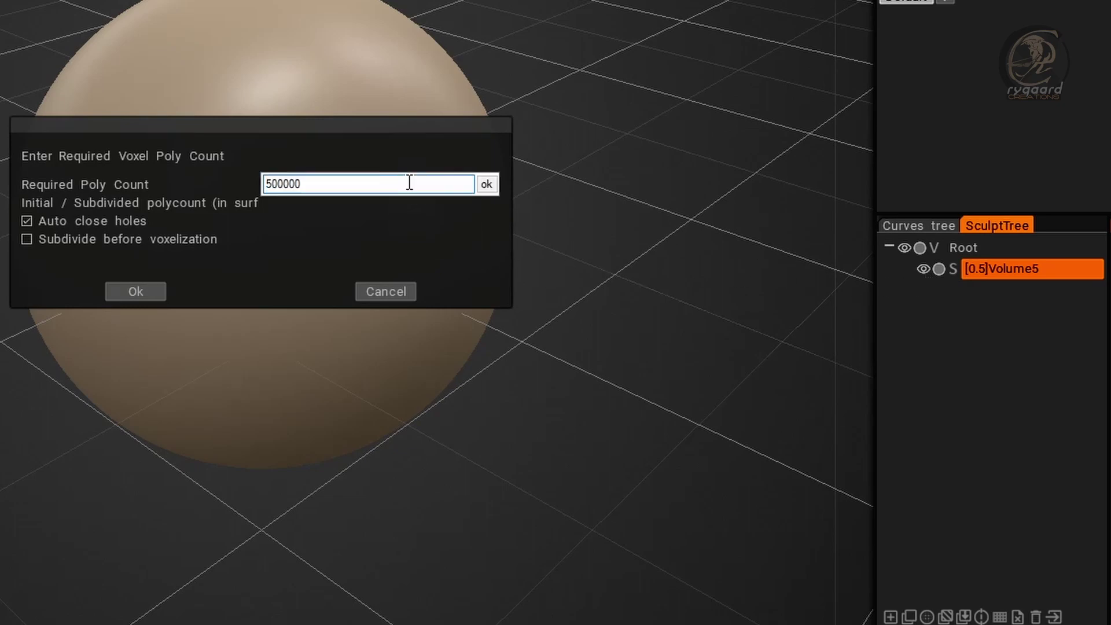
click(486, 184)
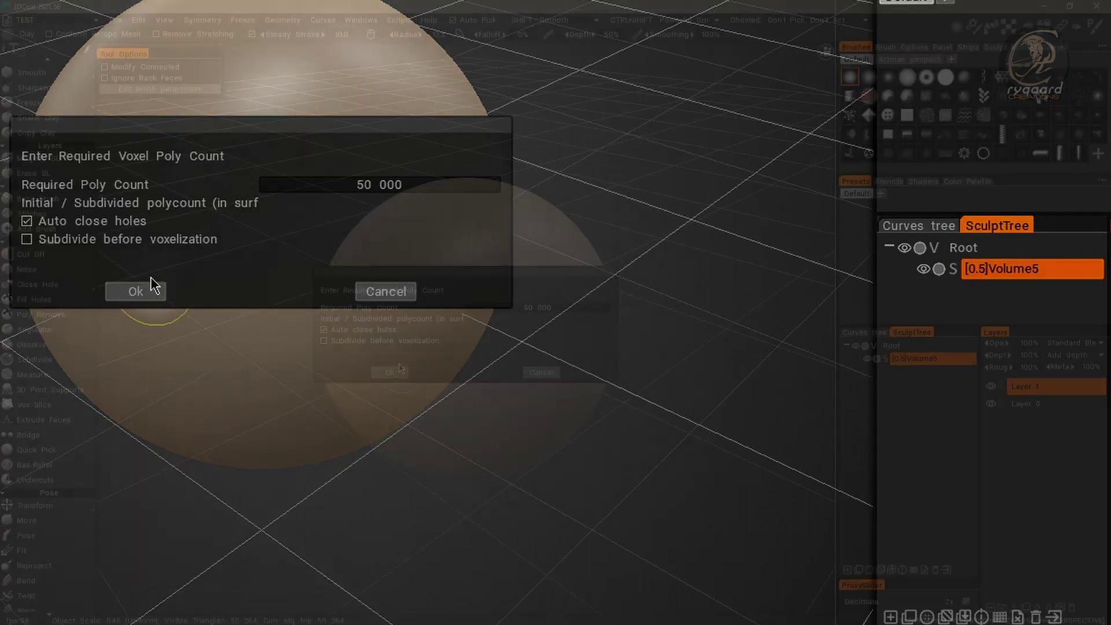
click(142, 291)
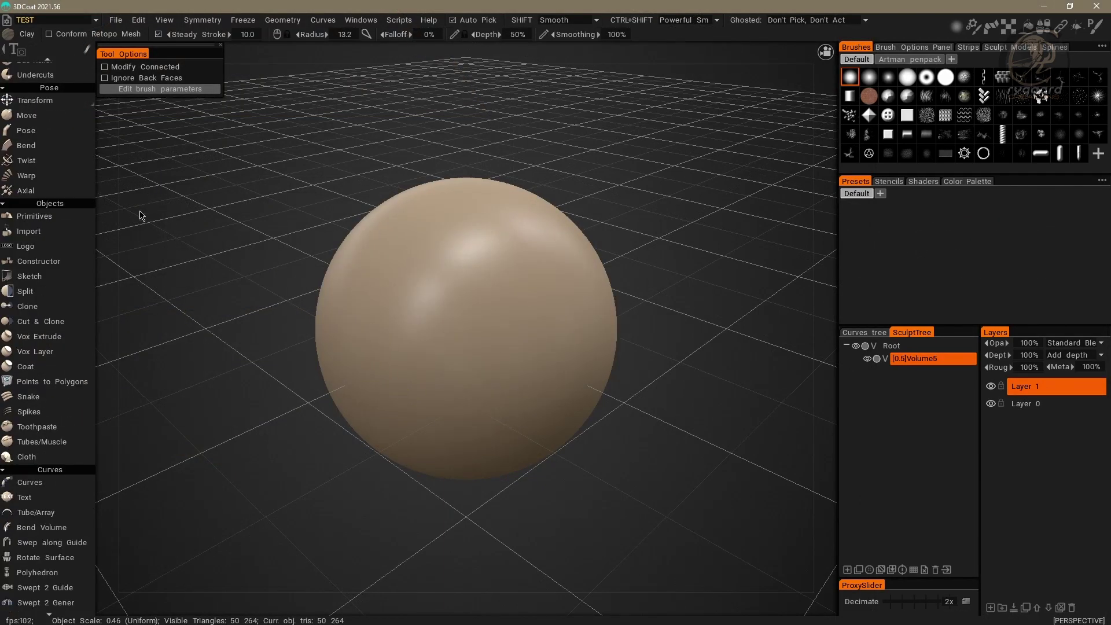
Examine the TEST room's voxel-mode tools, from ClayEngine and Voxel Tools through Adjust, Pose, Objects and Curves.
right_drag(138, 197, 144, 222)
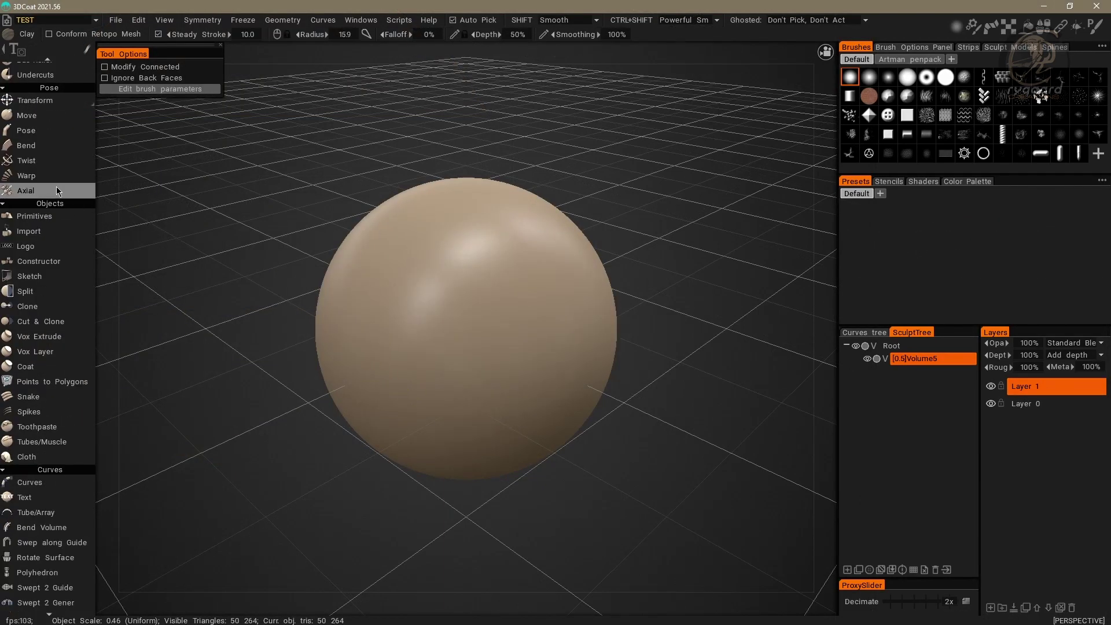
scroll(35, 191, up, 10)
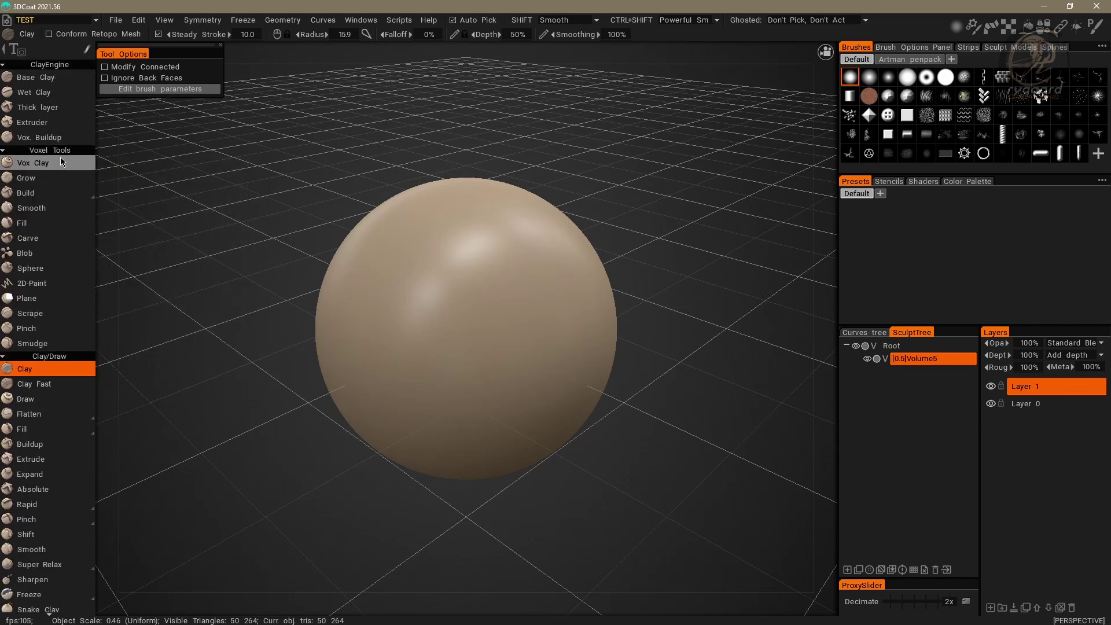
scroll(60, 191, down, 3)
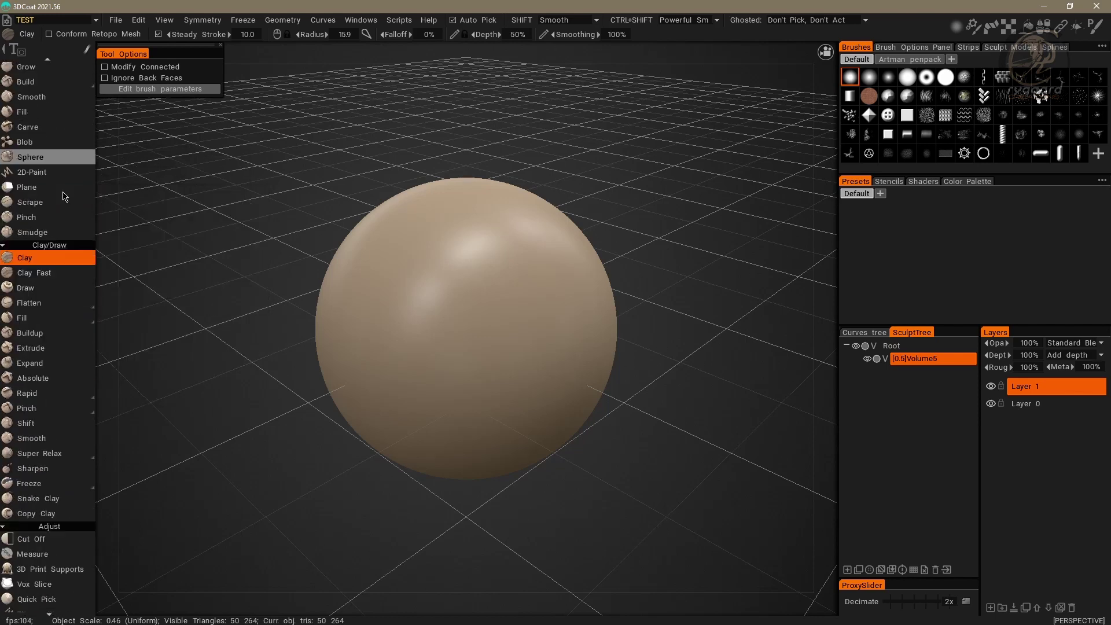
scroll(66, 190, down, 3)
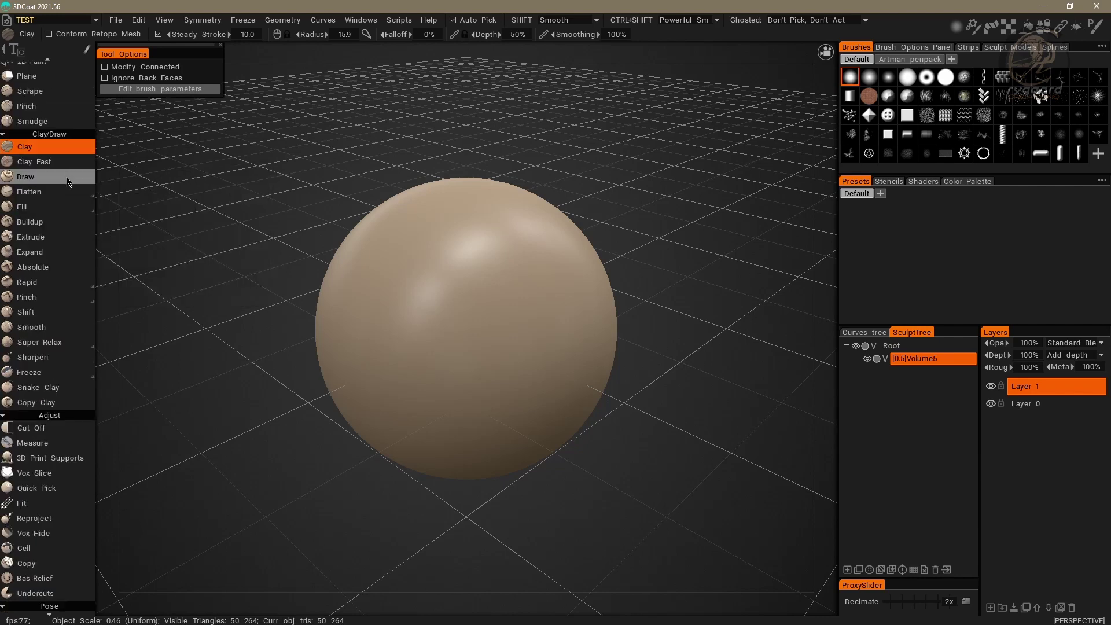
scroll(67, 190, down, 4)
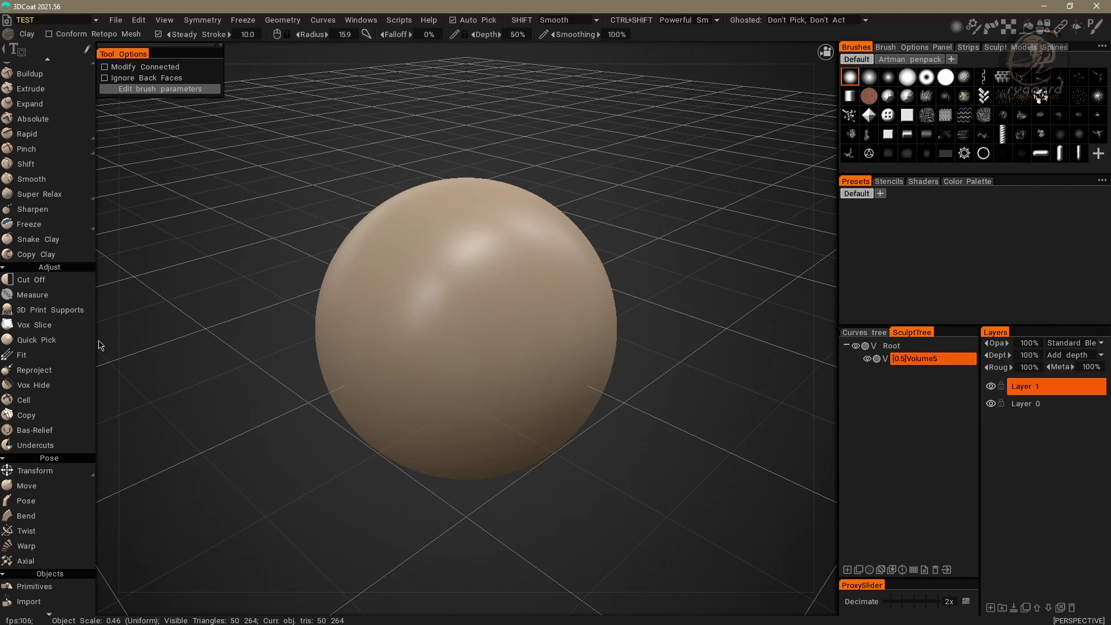
scroll(29, 363, down, 5)
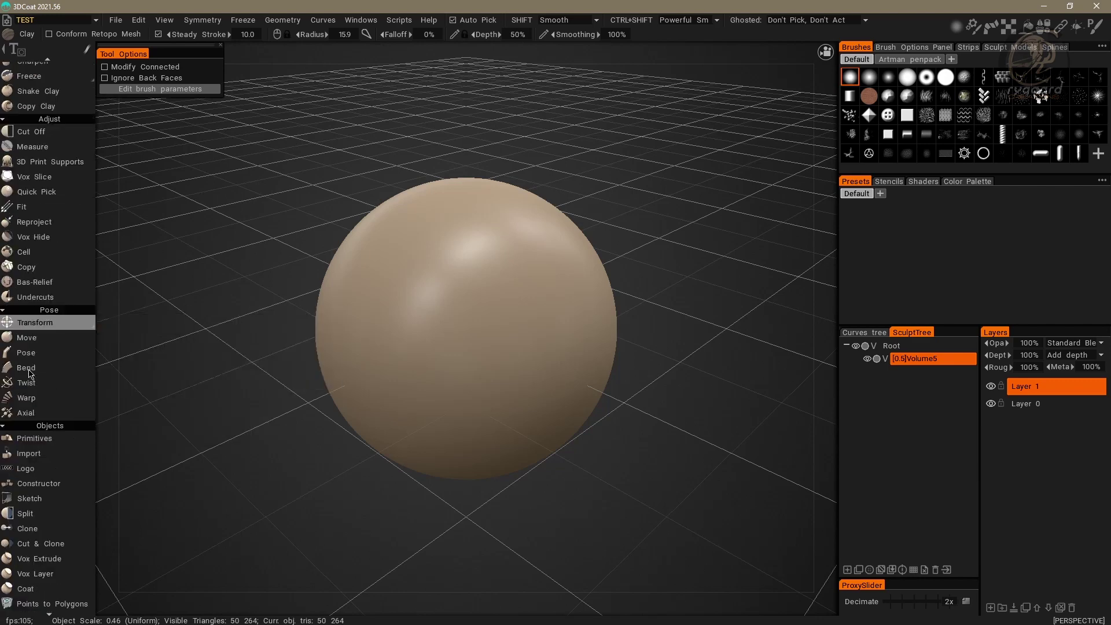
scroll(28, 372, down, 3)
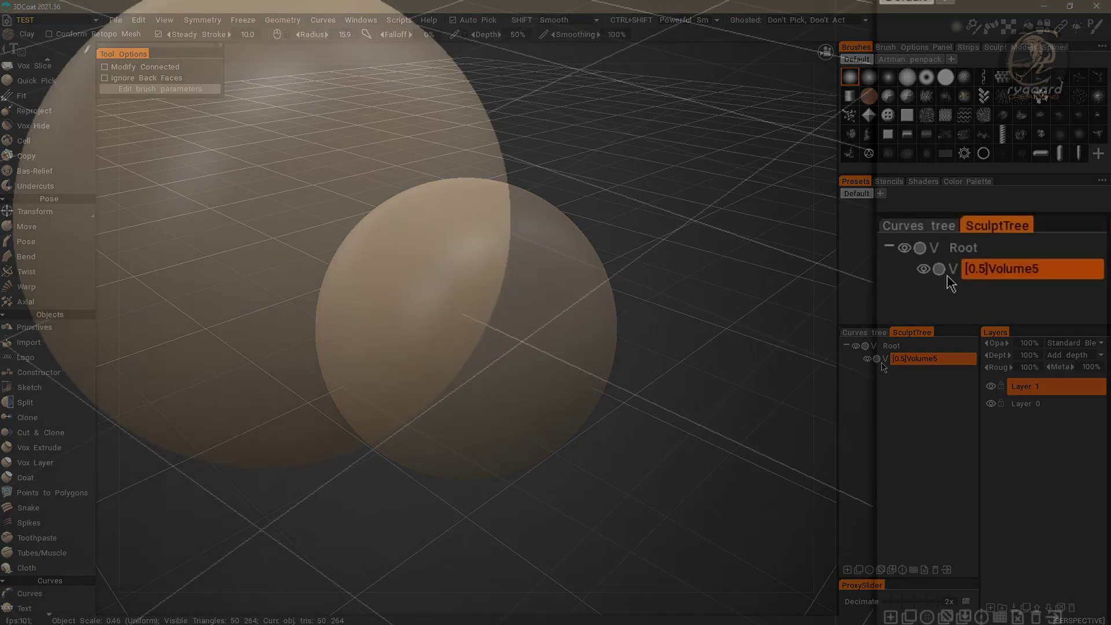
Switch Volume5 back to surface mode and review the Adjust, Pose, Objects and Curves tool groups.
click(884, 359)
click(953, 270)
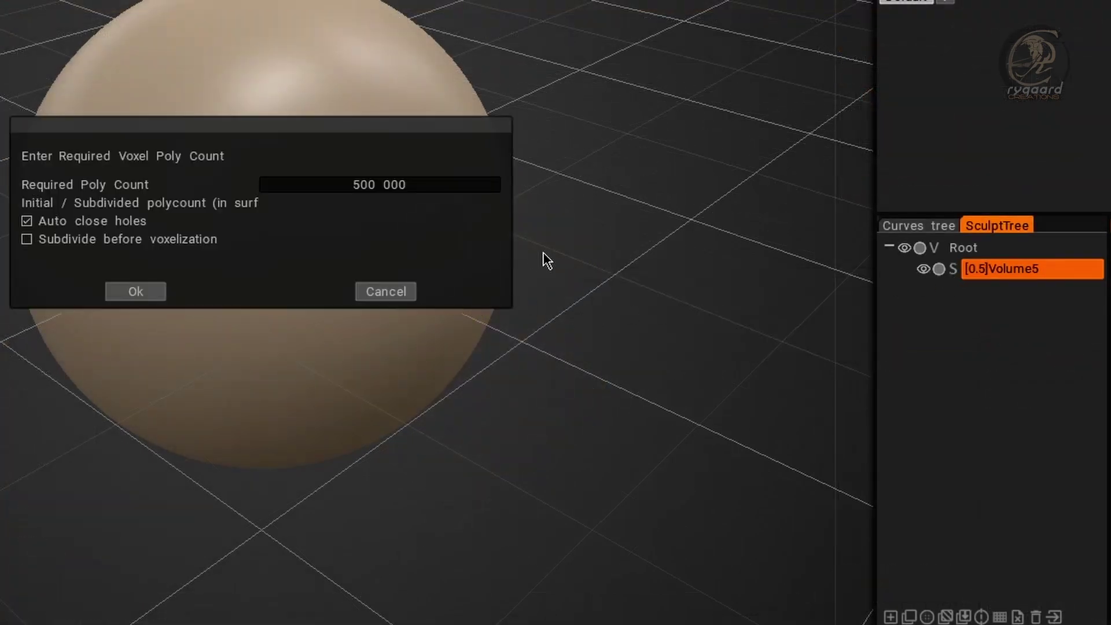
click(405, 291)
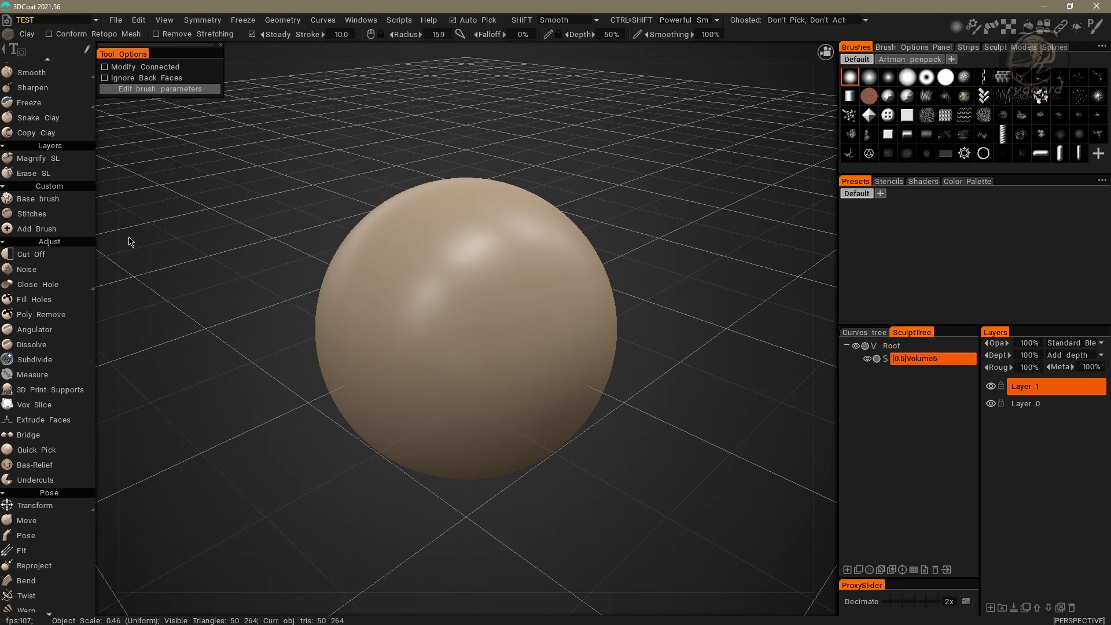
scroll(63, 231, down, 10)
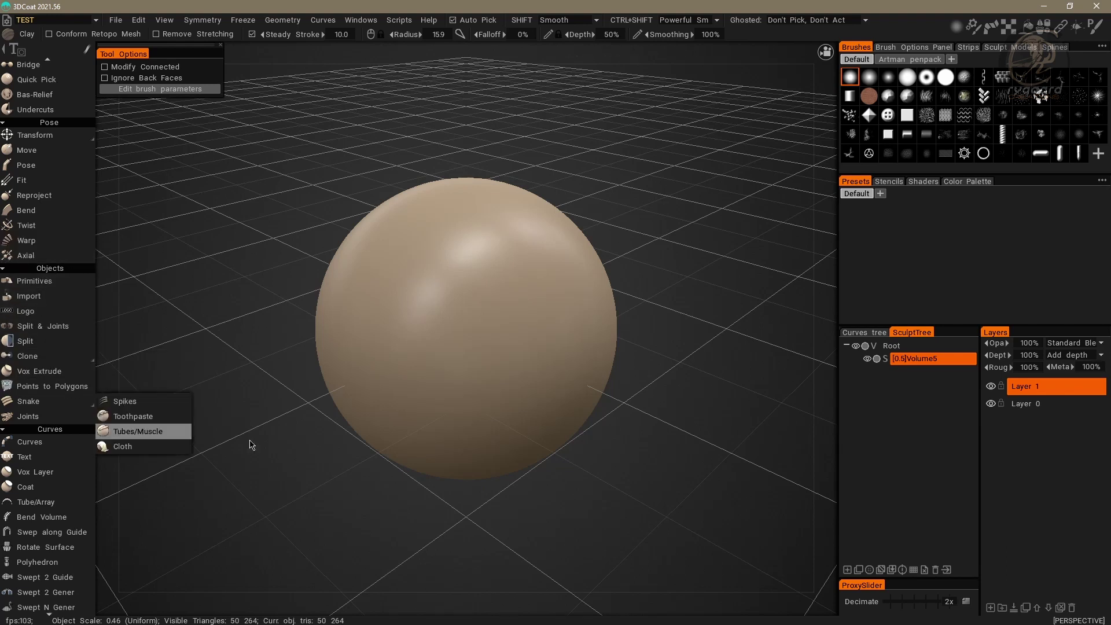
mouse_move(88, 359)
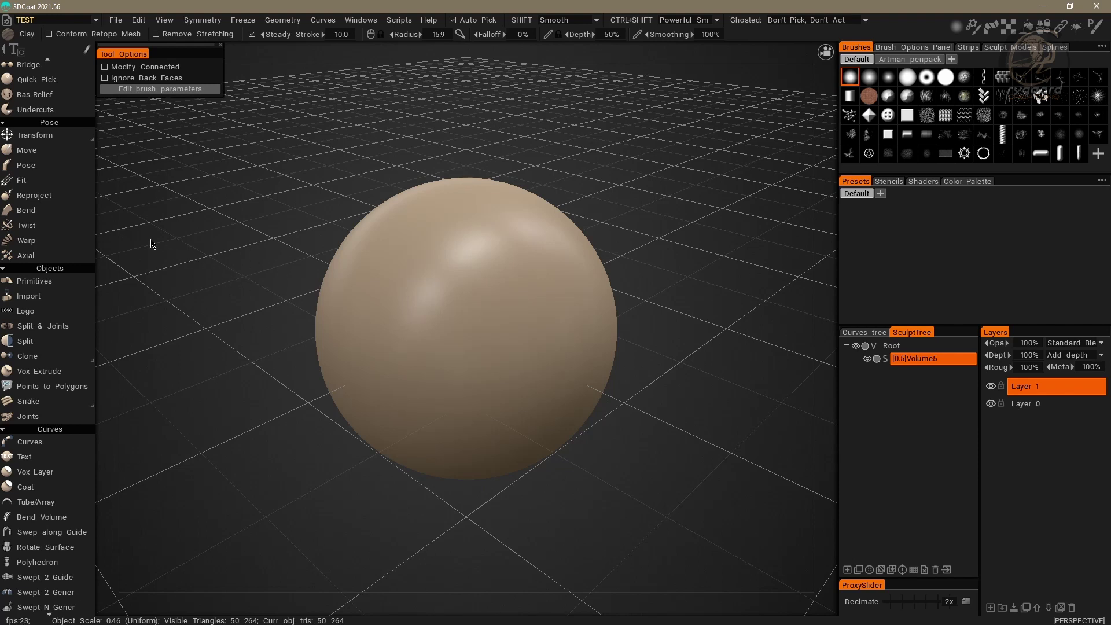
scroll(45, 190, up, 3)
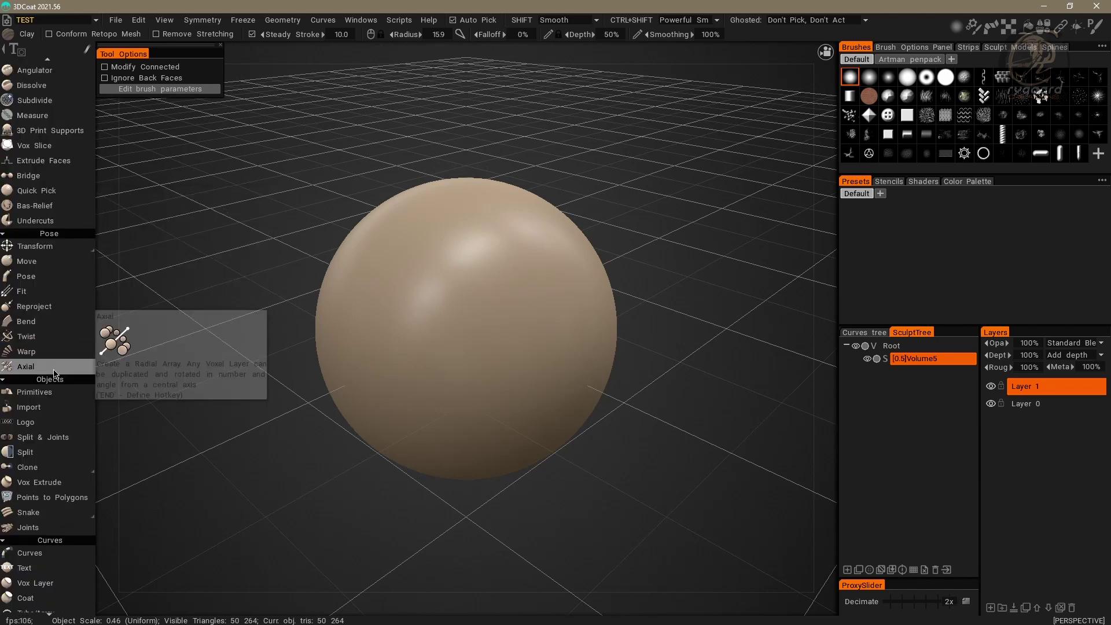
scroll(52, 191, up, 5)
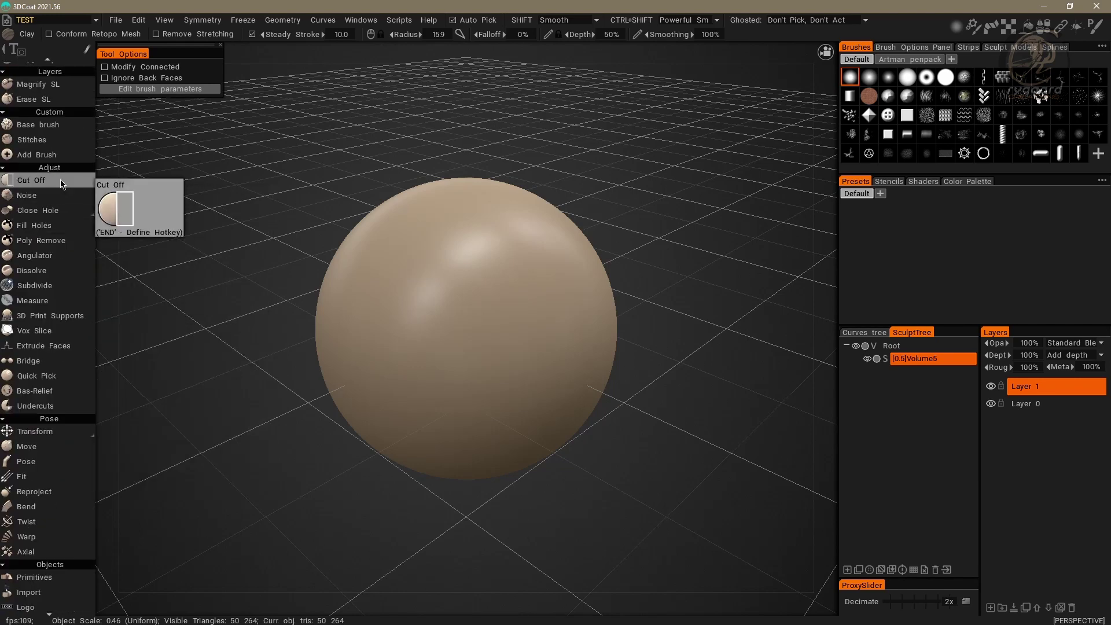
Start customizing the UI and create a section named SurfaceModeeee above Fill Holes in the Adjust group.
right_click(50, 238)
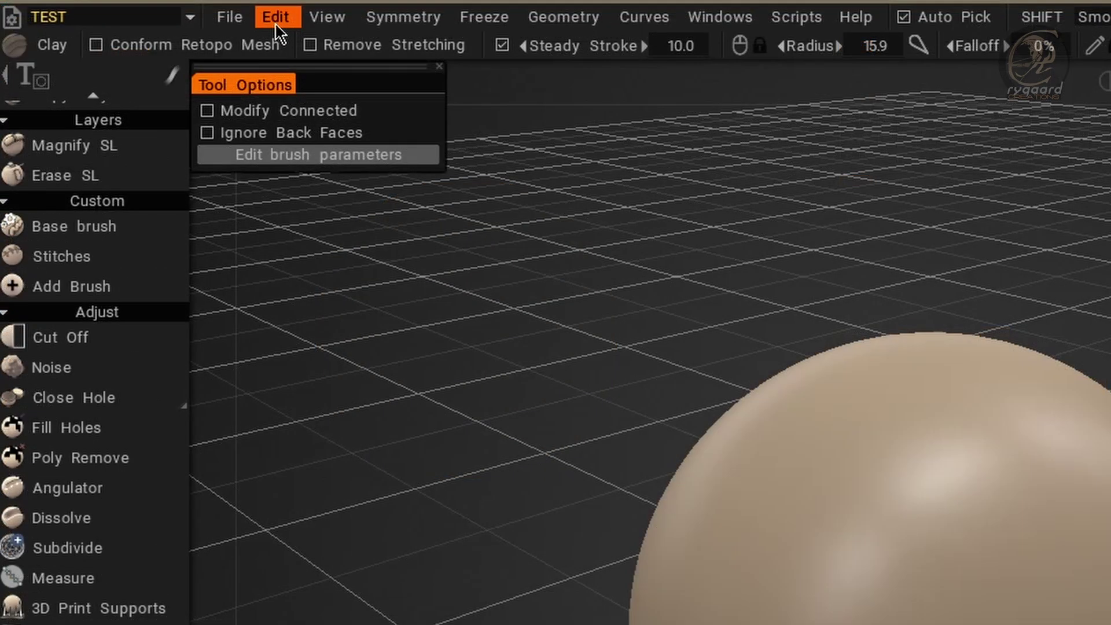
click(276, 28)
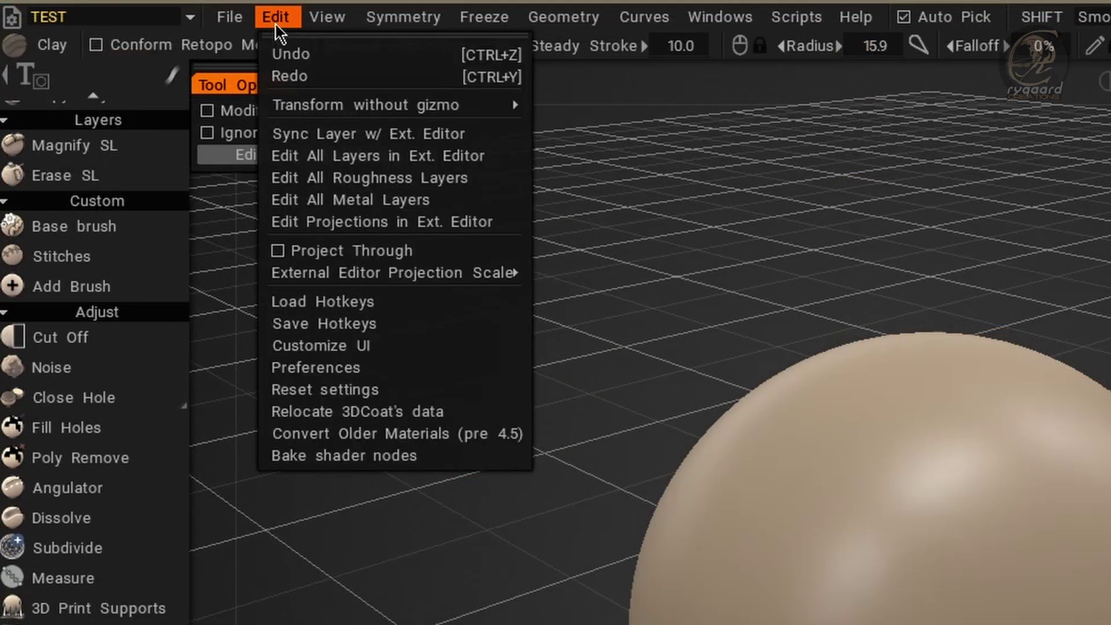
click(383, 348)
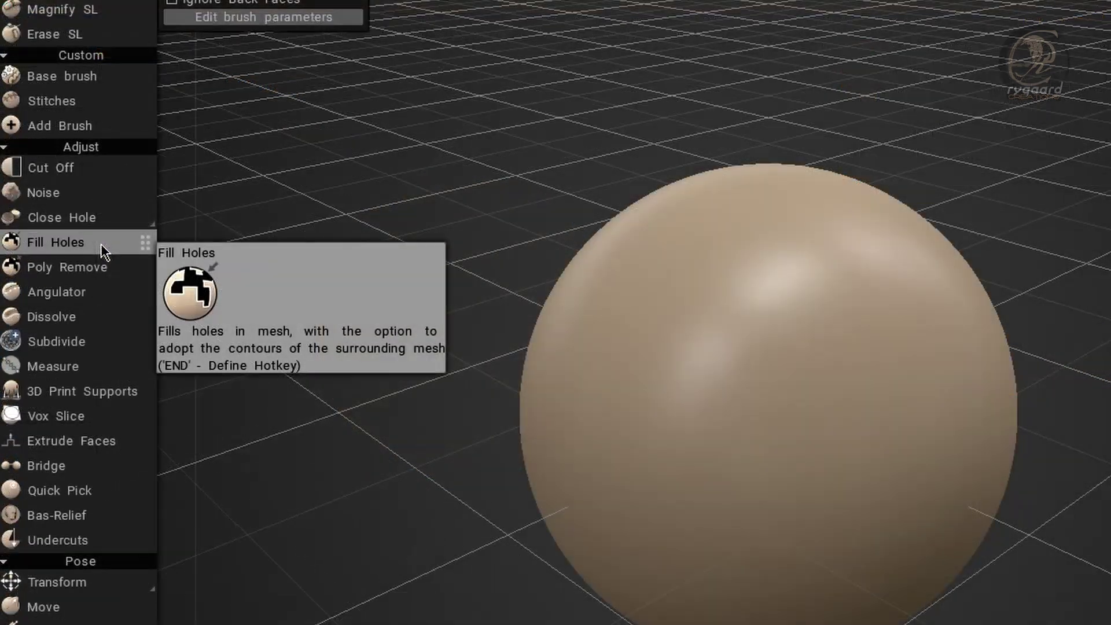
right_click(101, 244)
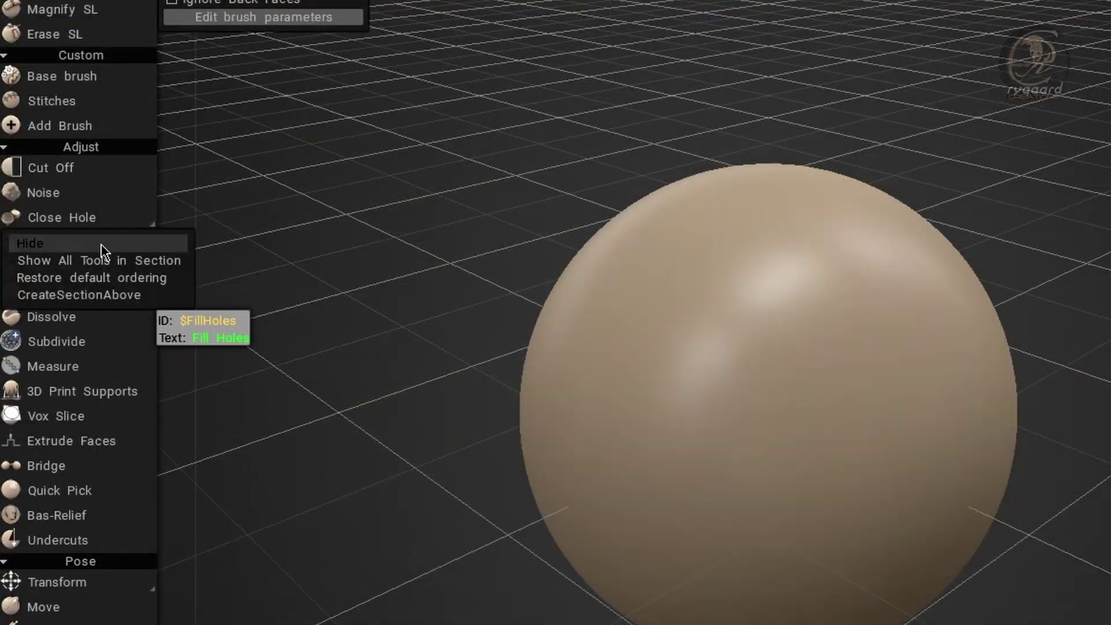
click(123, 296)
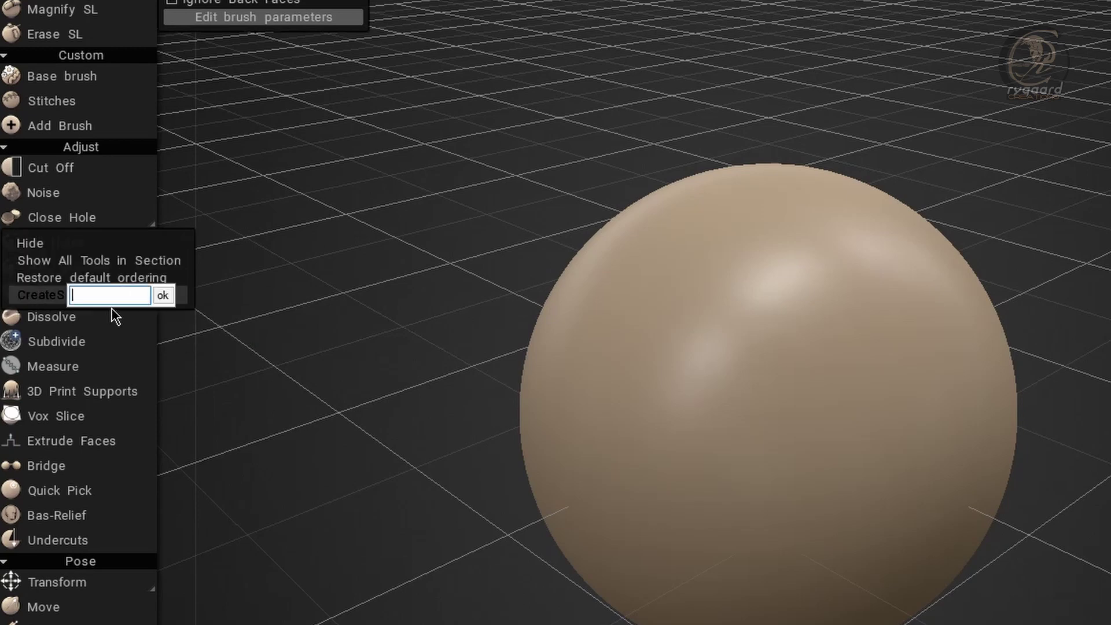
text(SurfaceModeeee)
click(163, 295)
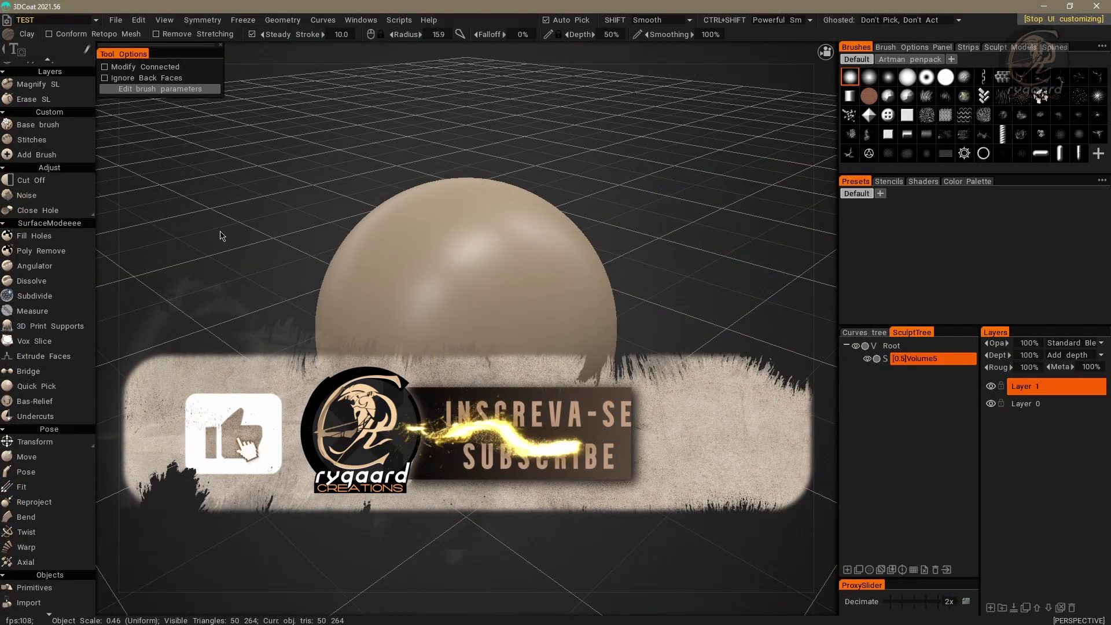
Convert Volume5 to voxels with a required poly count of 50 000 and review the voxel tools from Adjust down to Objects.
click(883, 360)
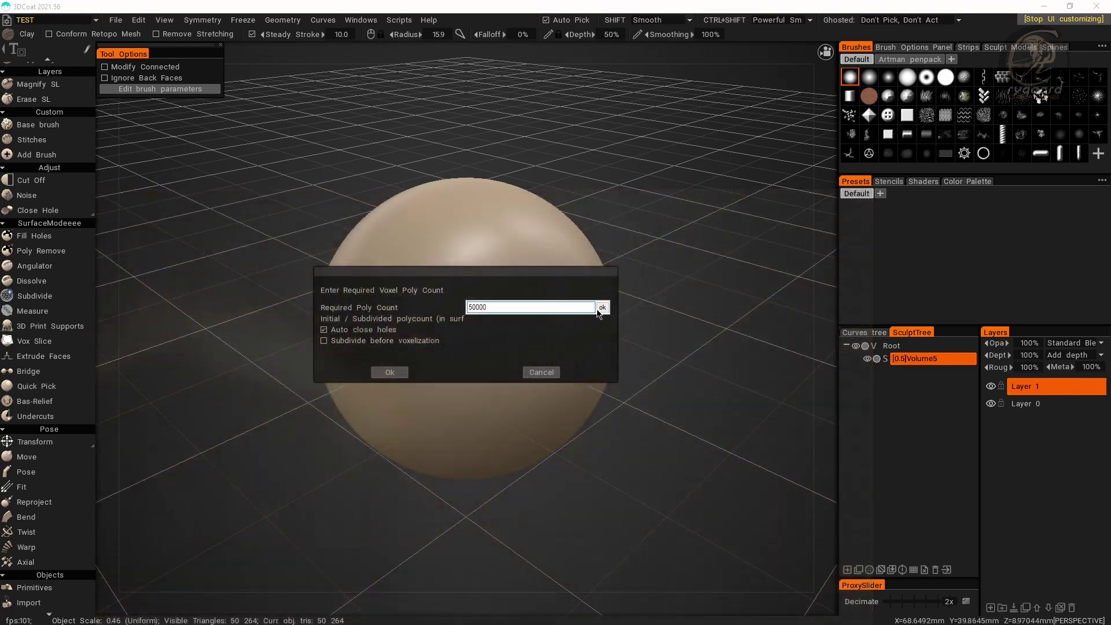
click(395, 376)
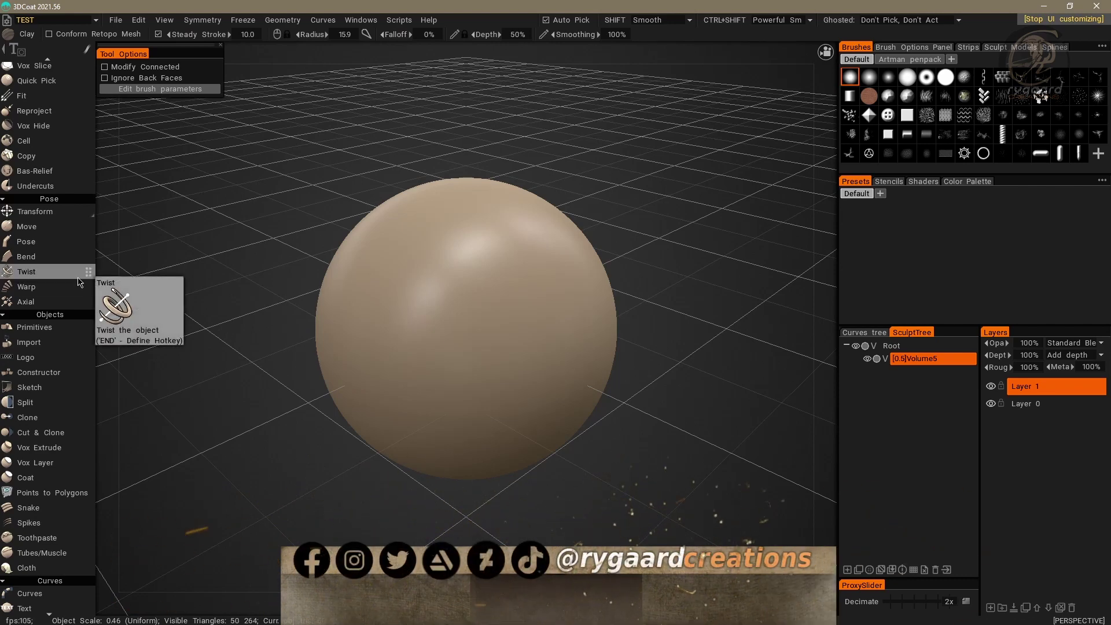
scroll(80, 282, up, 5)
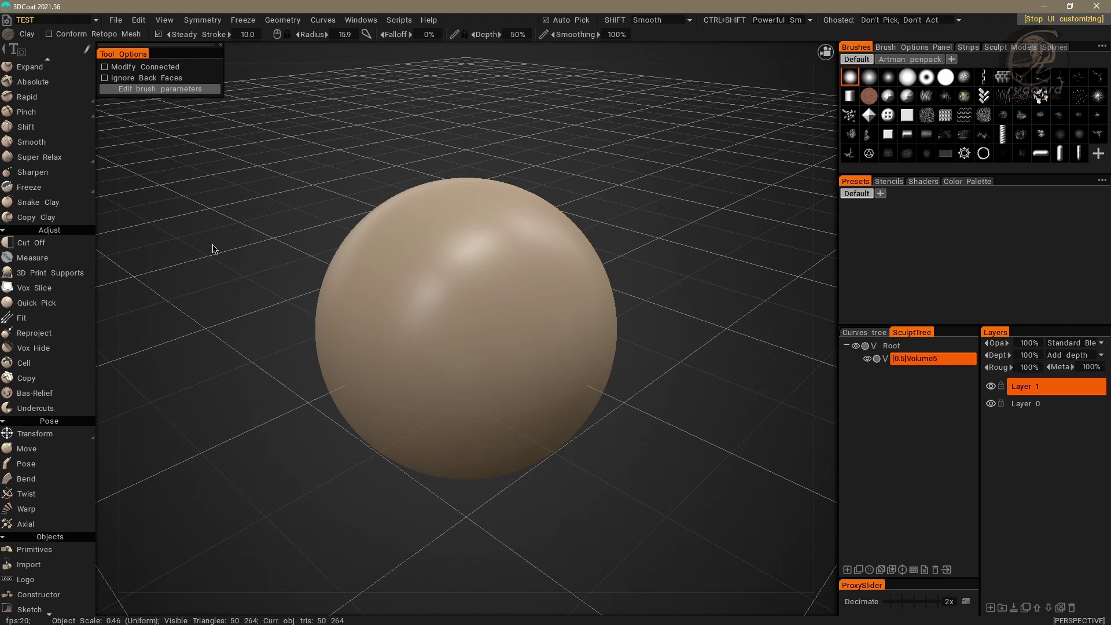
scroll(77, 287, down, 5)
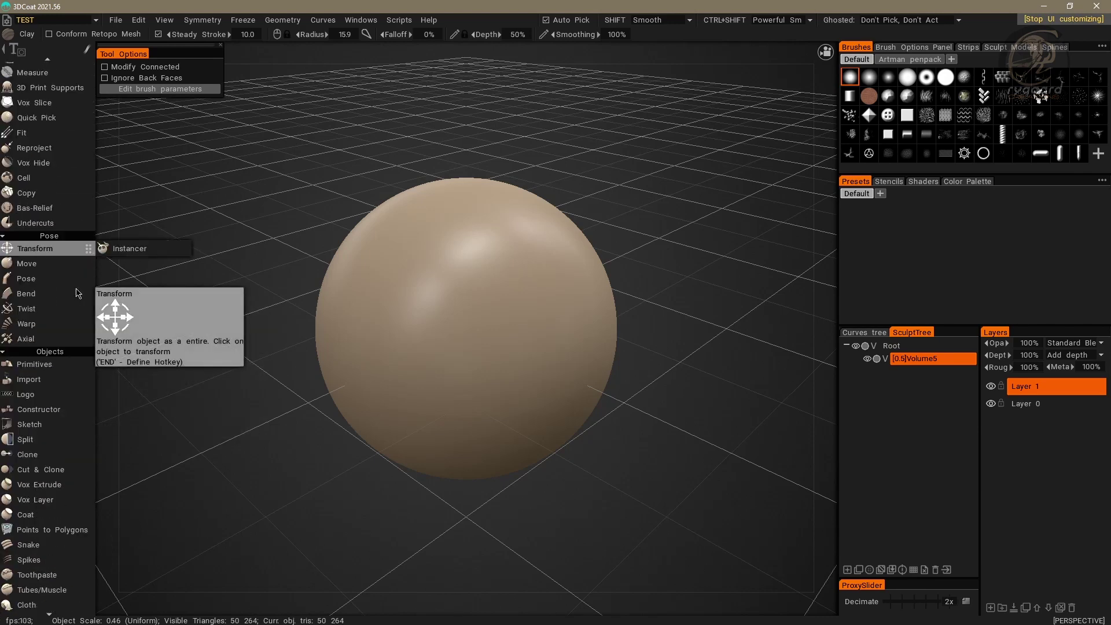
scroll(76, 293, down, 3)
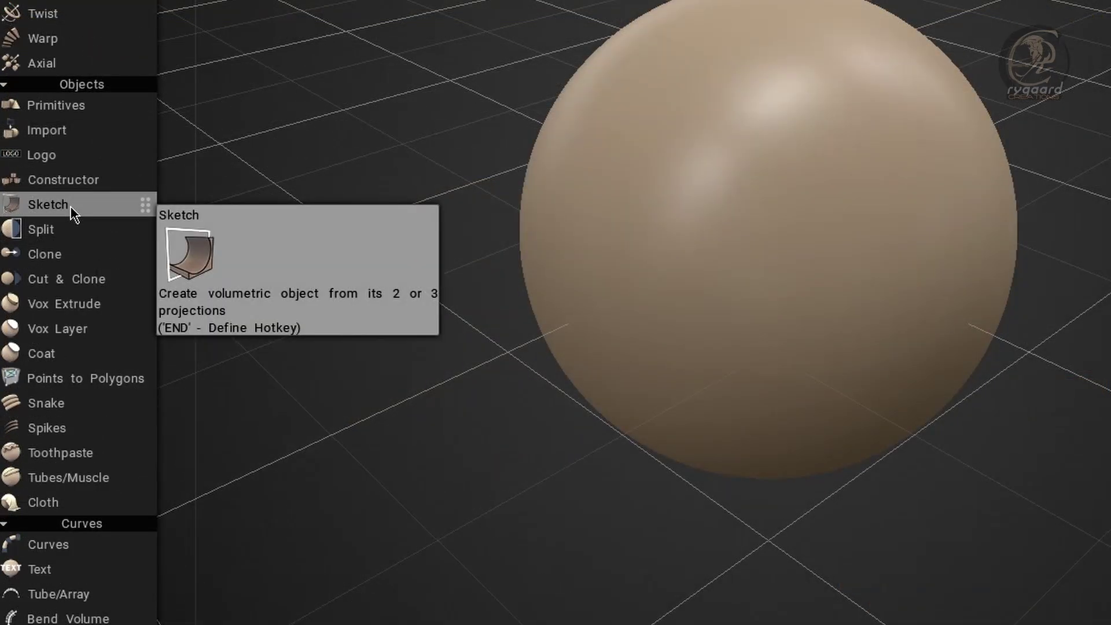
Create a section named VoxelsModeeee above the Sketch tool in the Objects group.
right_click(101, 207)
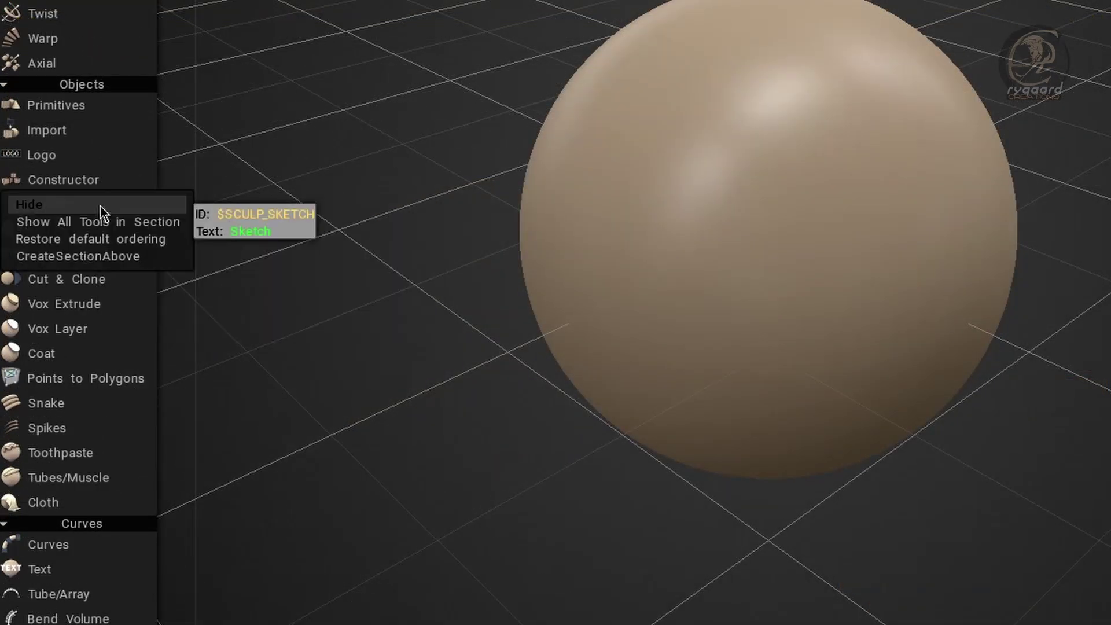
click(116, 258)
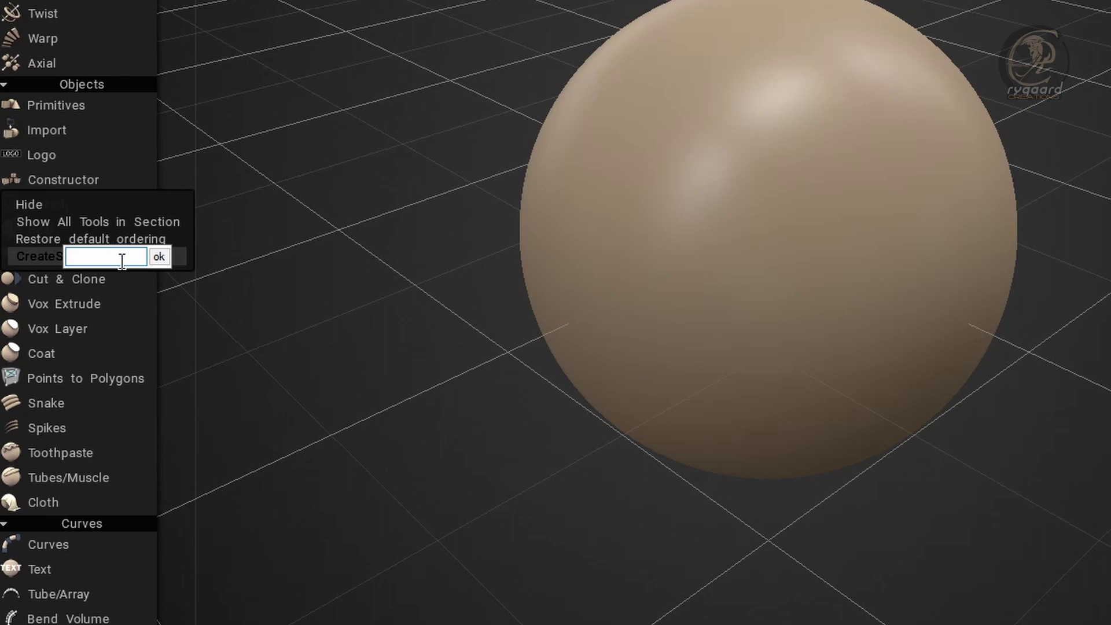
text(VoxelsModeeee)
click(163, 255)
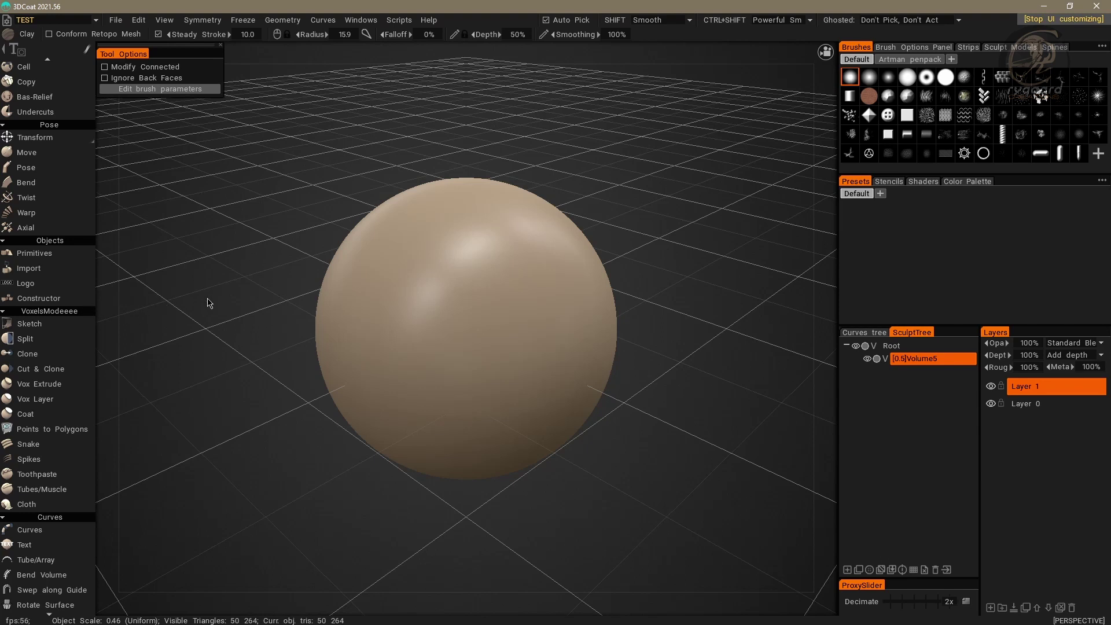
Switch Volume5 back to surface mode and review the tool groups from SurfaceModeeee down to Curves.
click(885, 360)
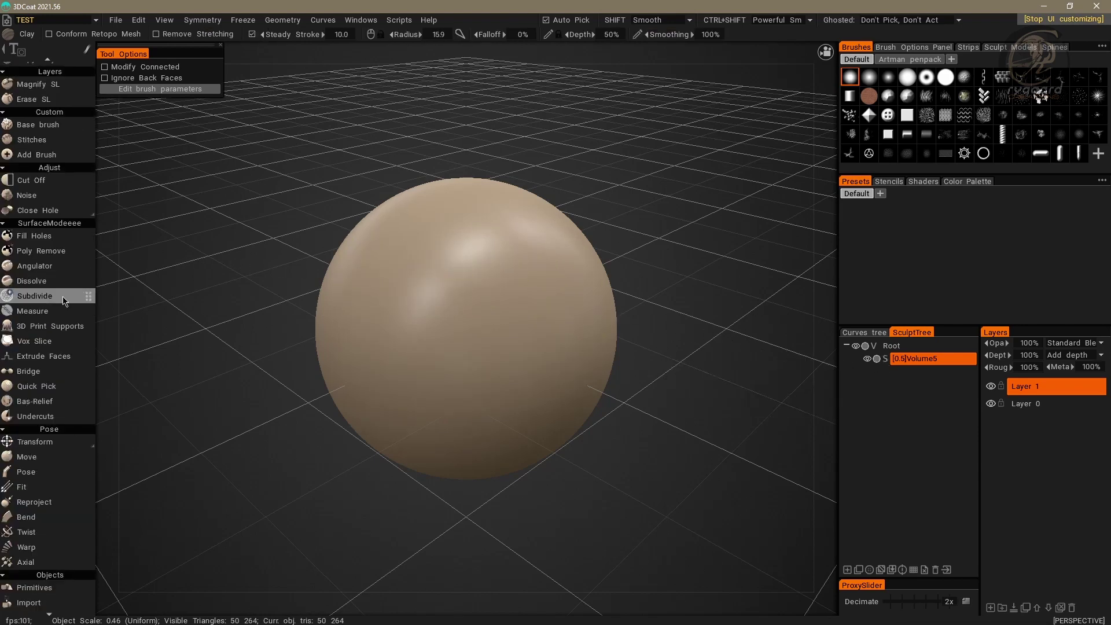
scroll(67, 305, down, 1)
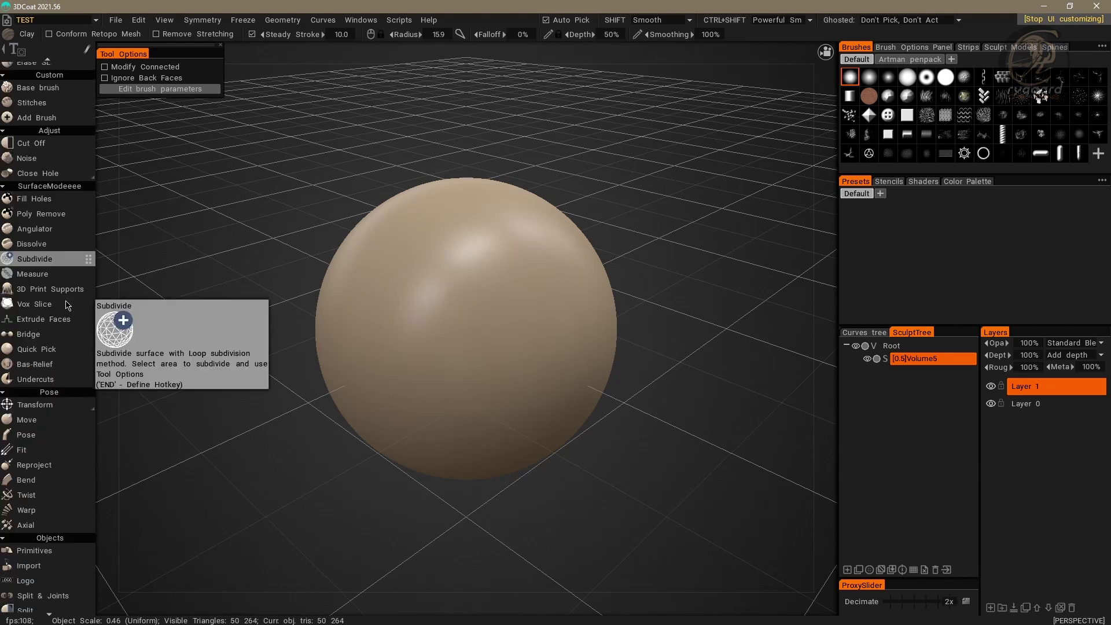
scroll(66, 305, down, 4)
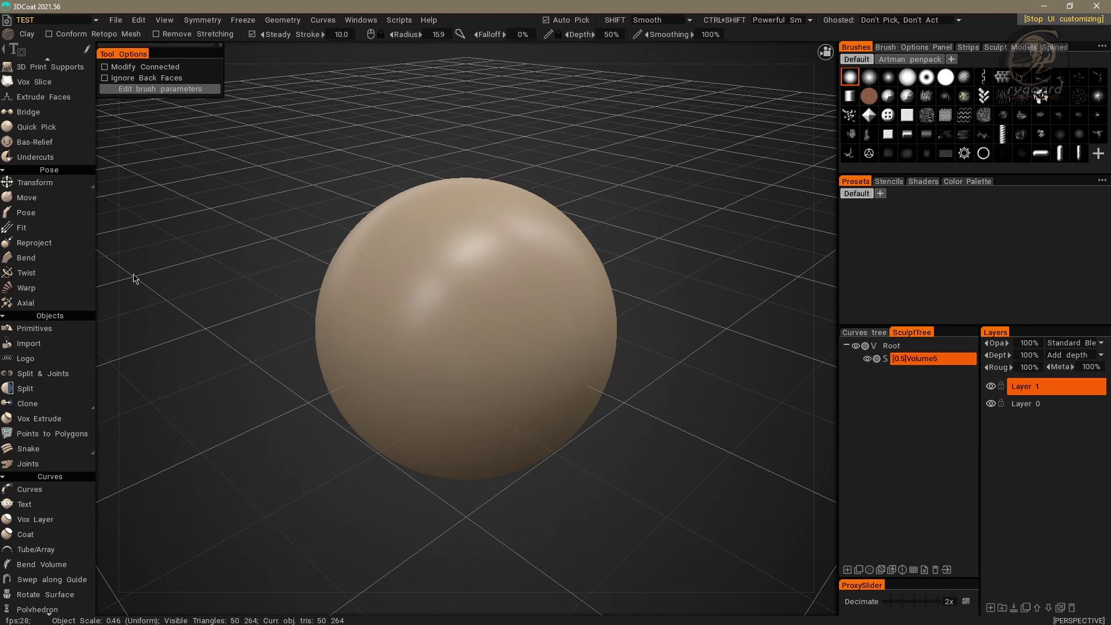
scroll(68, 278, up, 4)
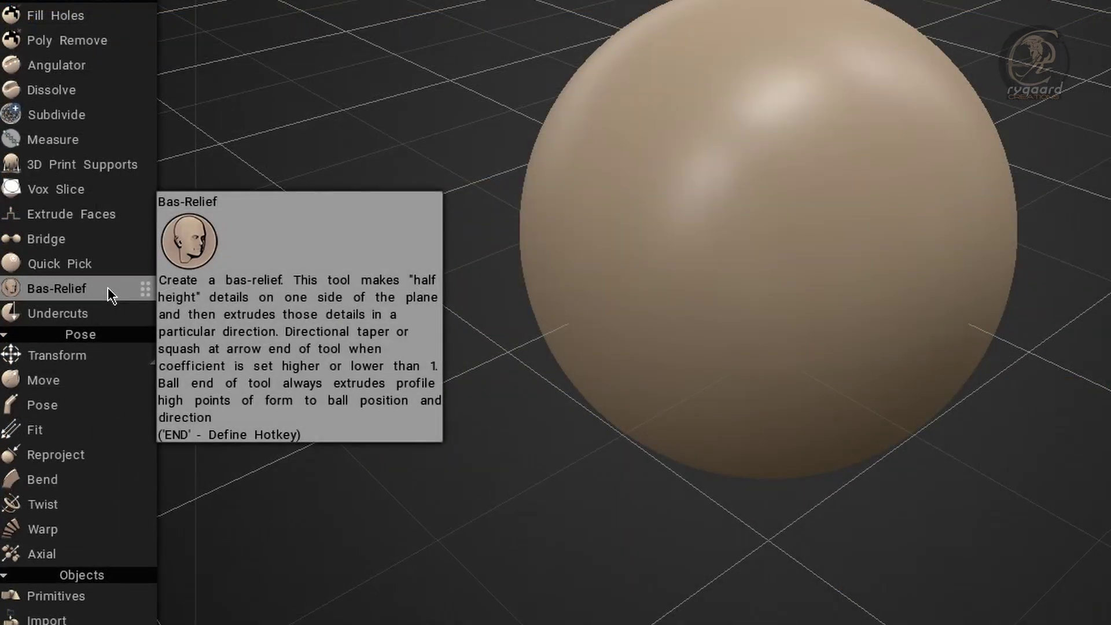
Create a section named SurfaceVoxelsss above the Bas-Relief tool.
right_click(111, 292)
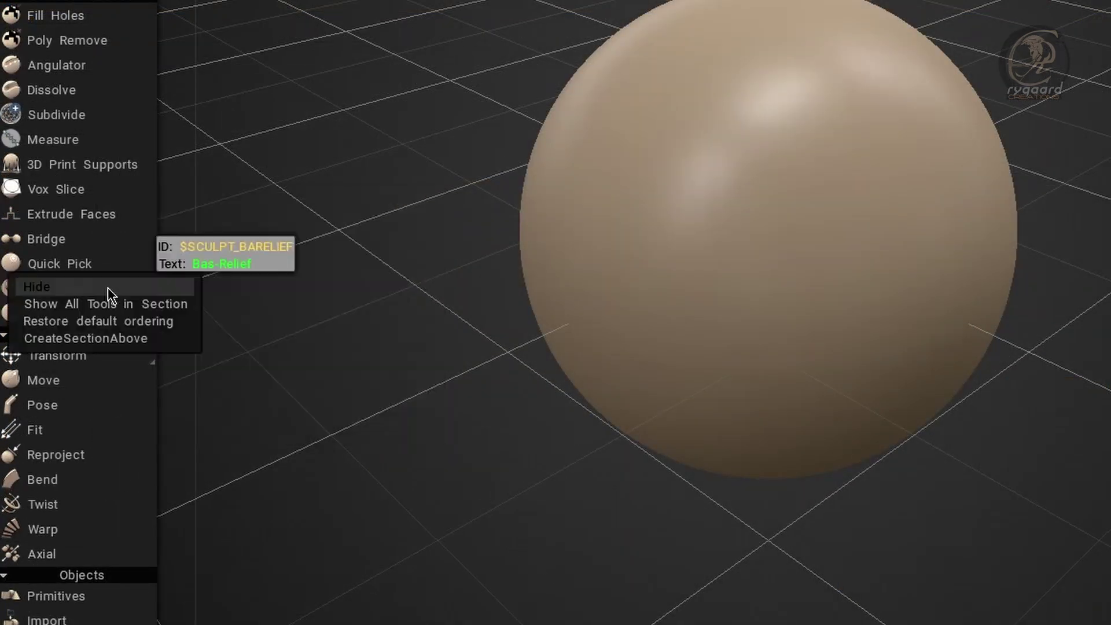
click(147, 341)
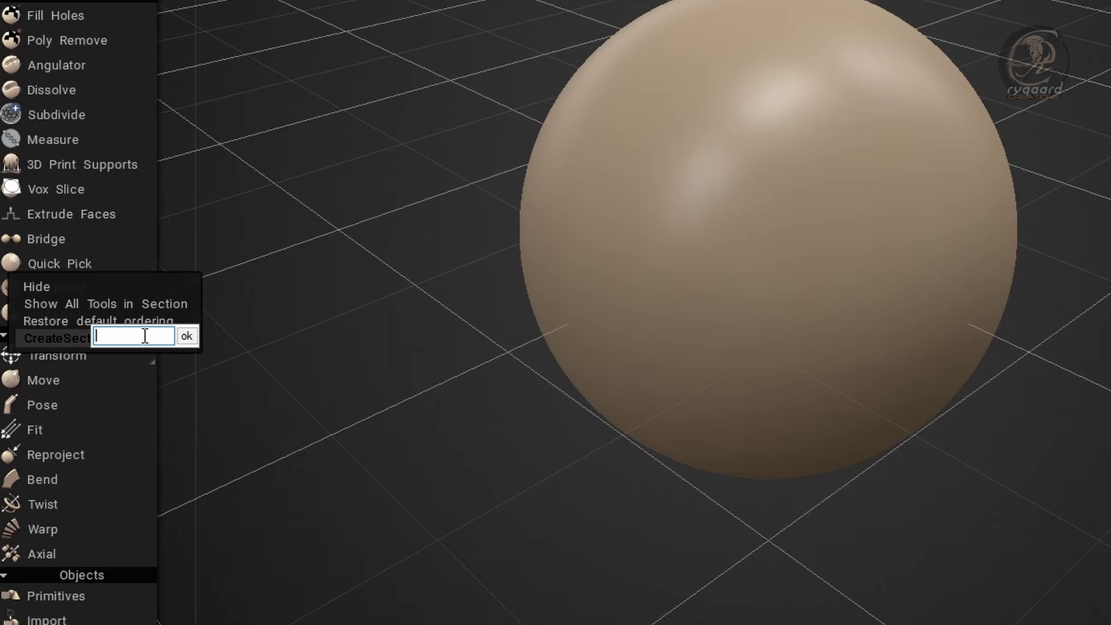
text(SurfaceVoxelsss)
click(186, 336)
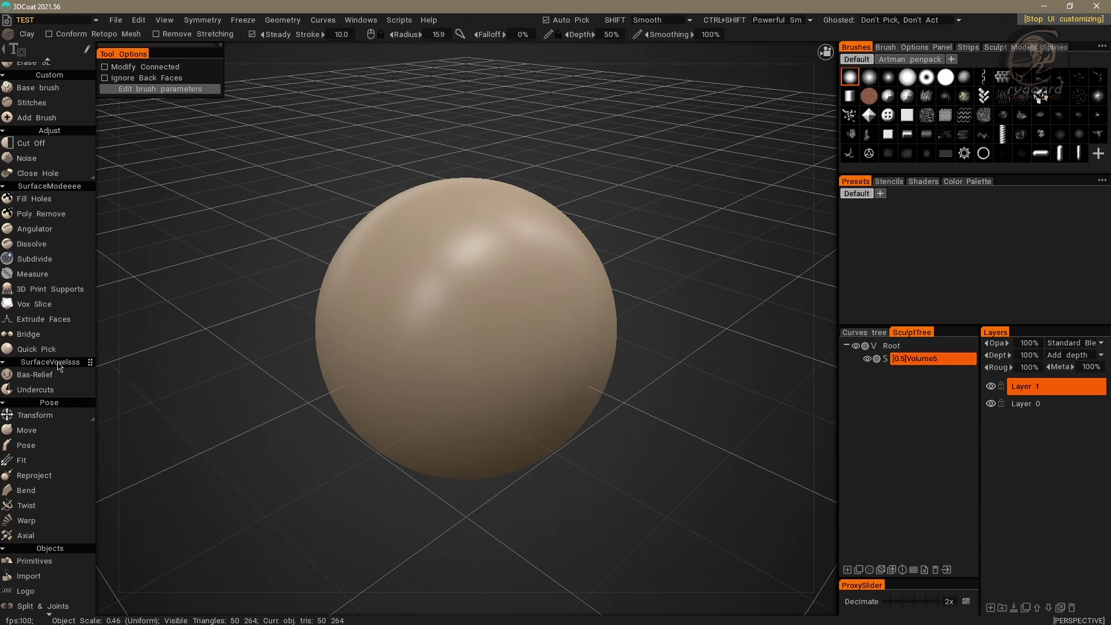
Convert Volume5 to voxels with a required poly count of 50 000 and check which custom sections the voxel tool list contains.
click(894, 359)
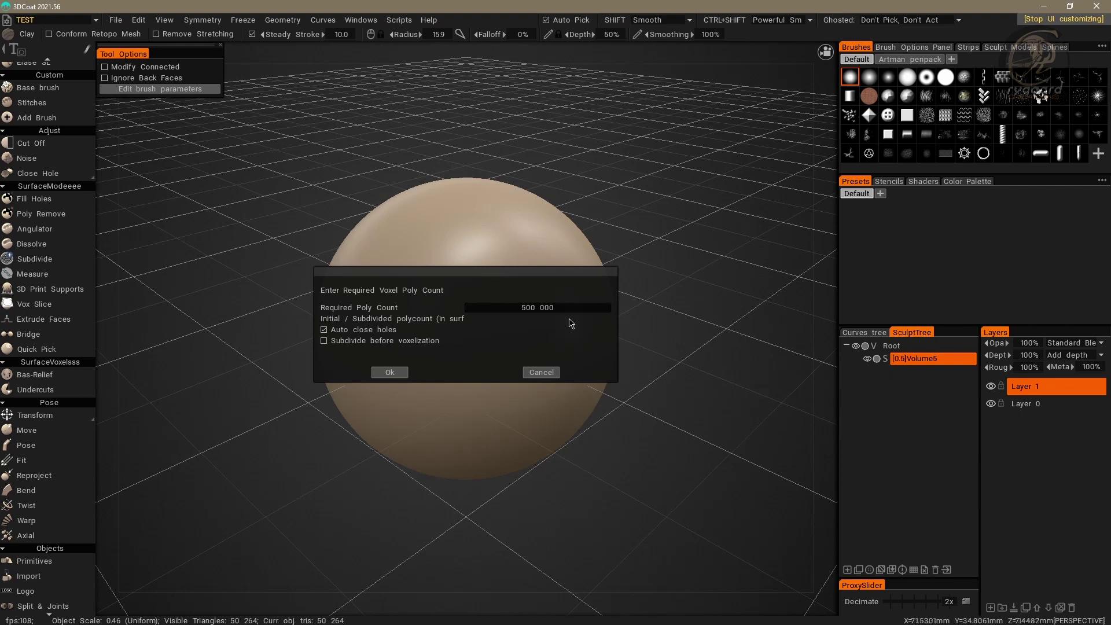
click(516, 307)
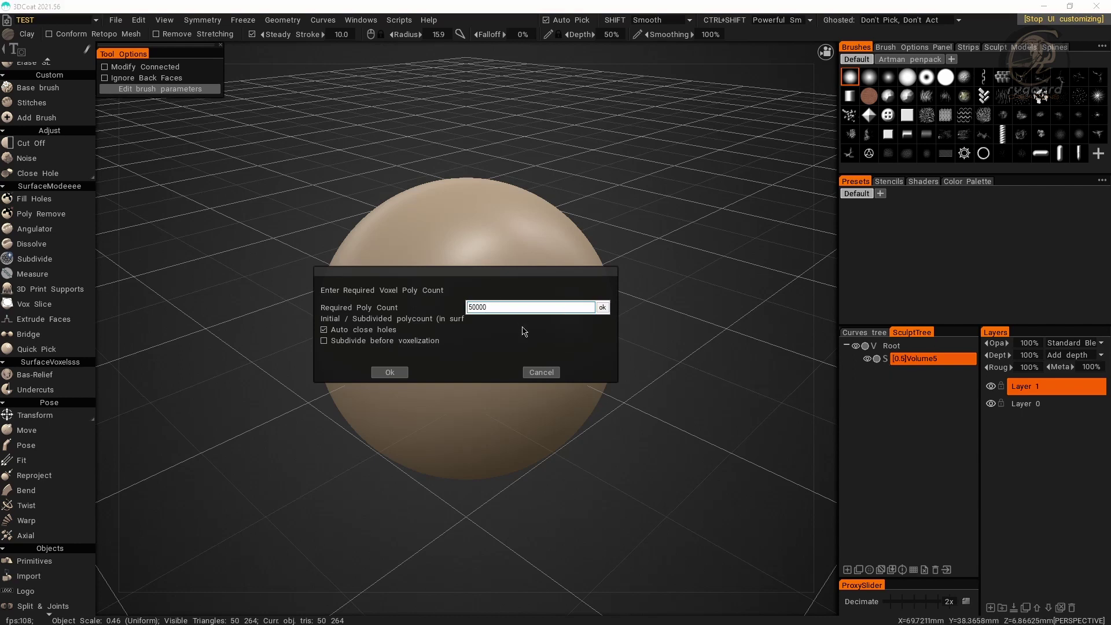
click(602, 307)
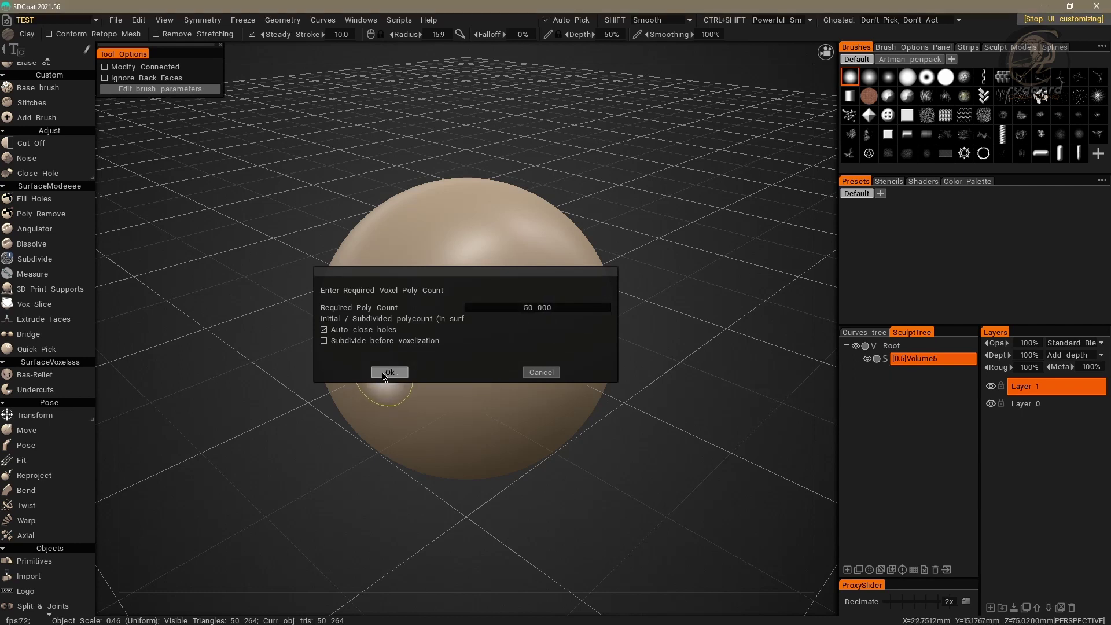
click(389, 372)
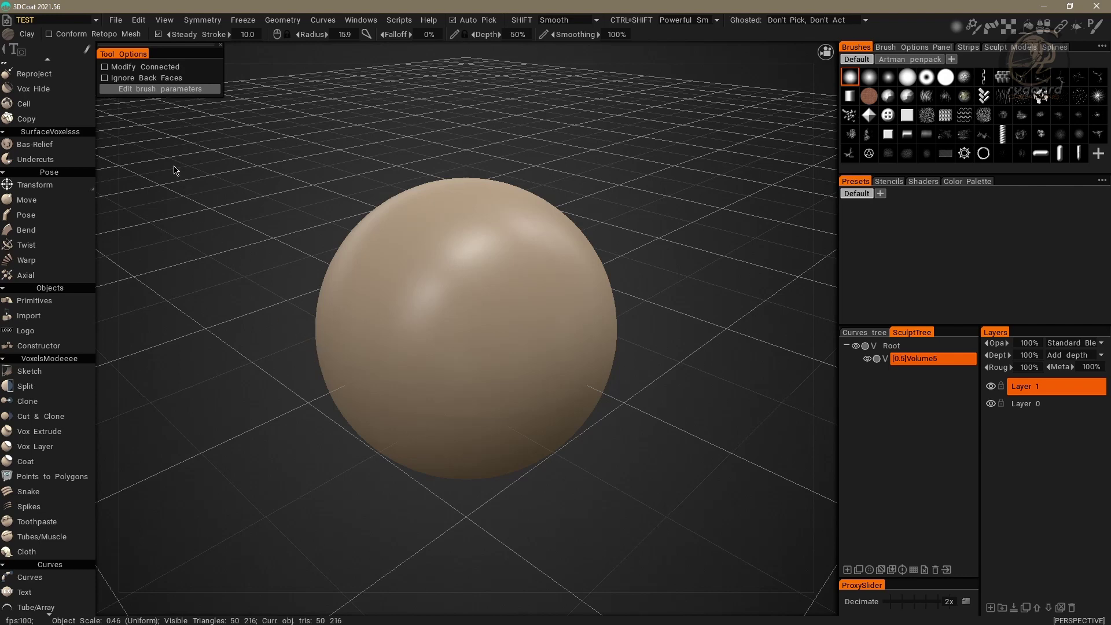
scroll(52, 161, down, 1)
scroll(53, 165, up, 3)
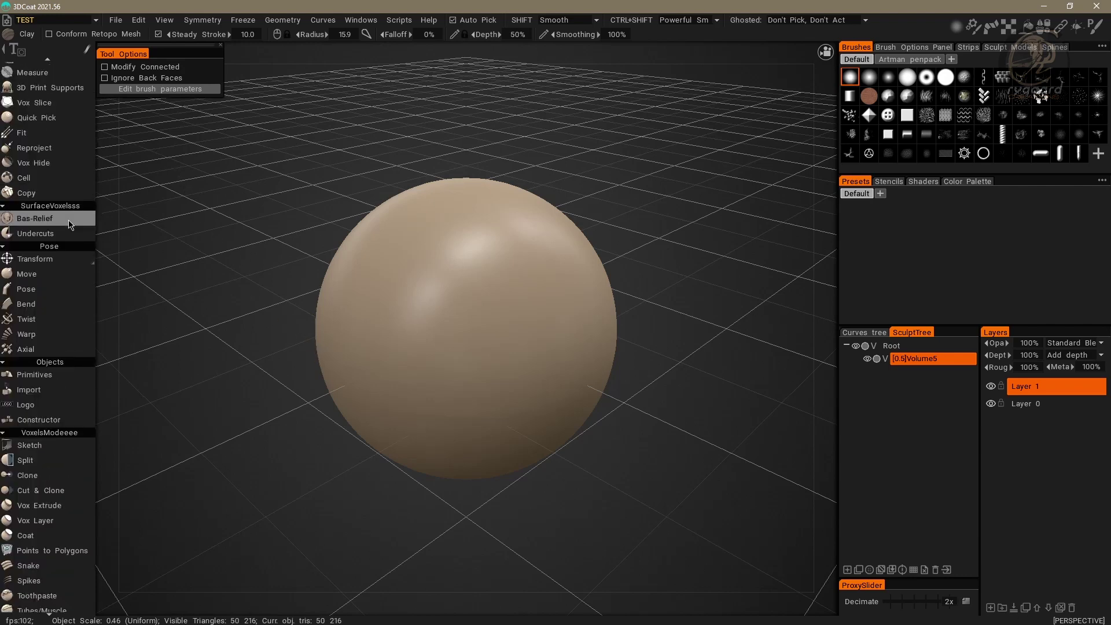
scroll(46, 183, up, 3)
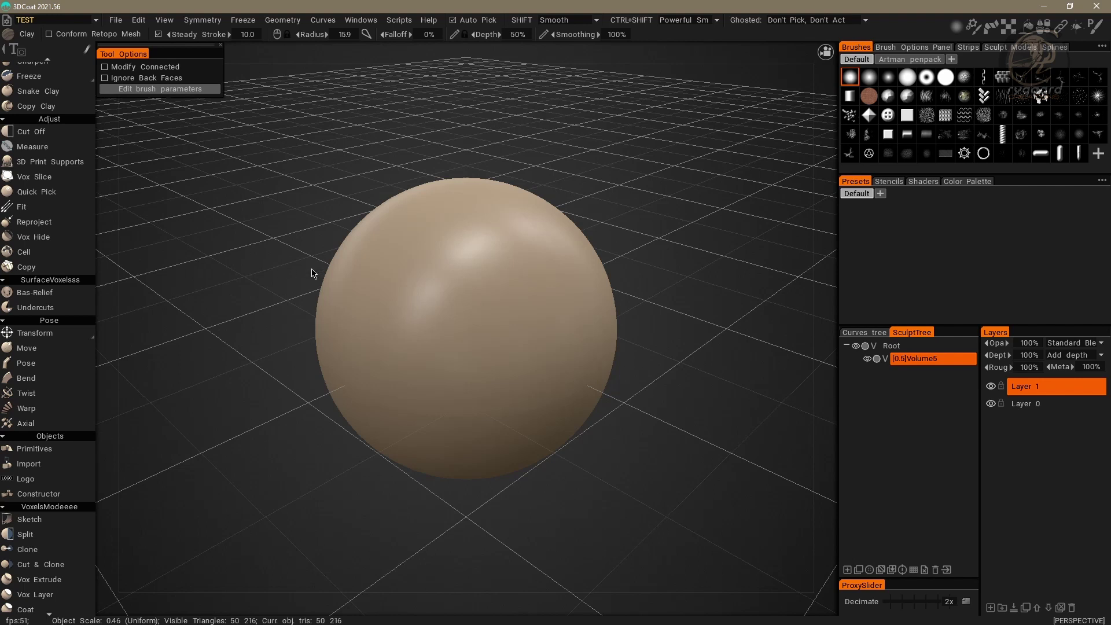
Return Volume5 to surface mode and switch to the Rygaard Creations room to review its customized tool groups.
click(884, 359)
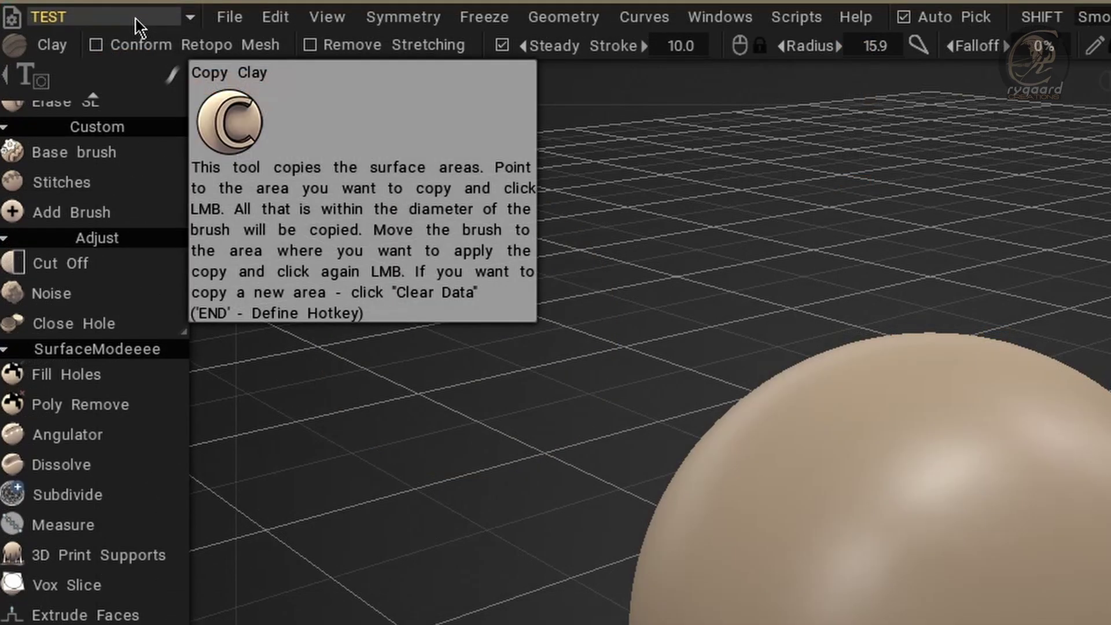
click(135, 18)
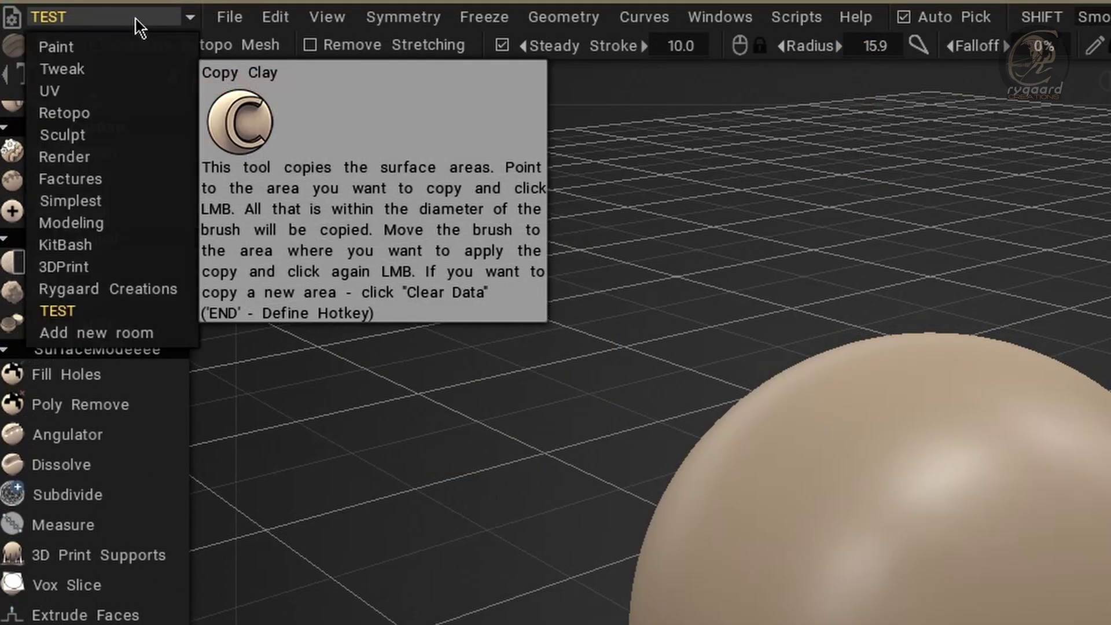
click(172, 285)
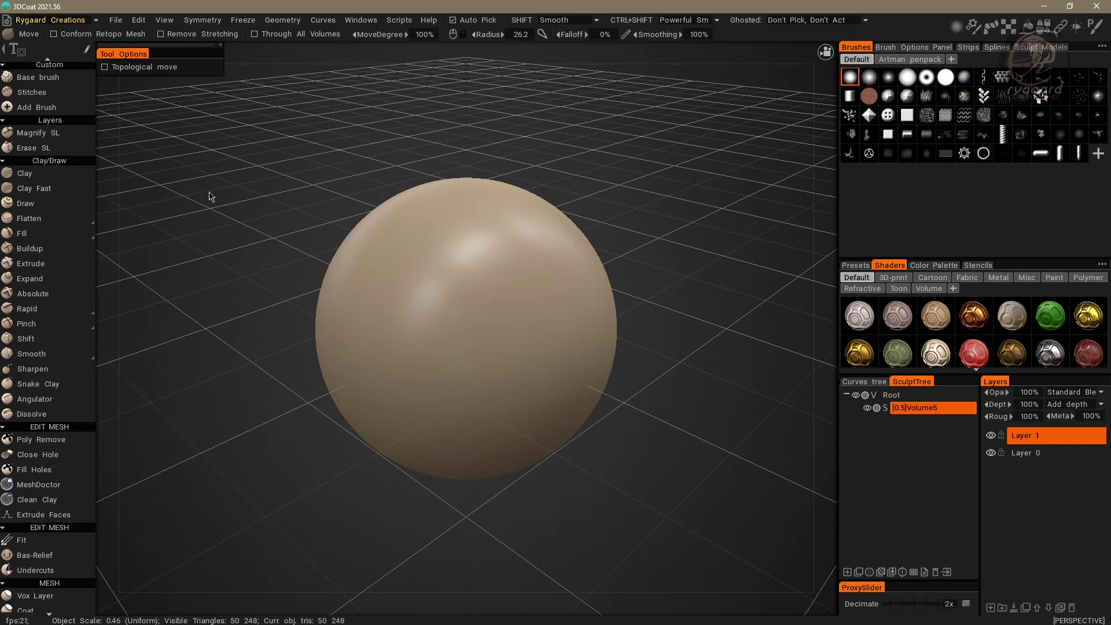
scroll(38, 237, down, 5)
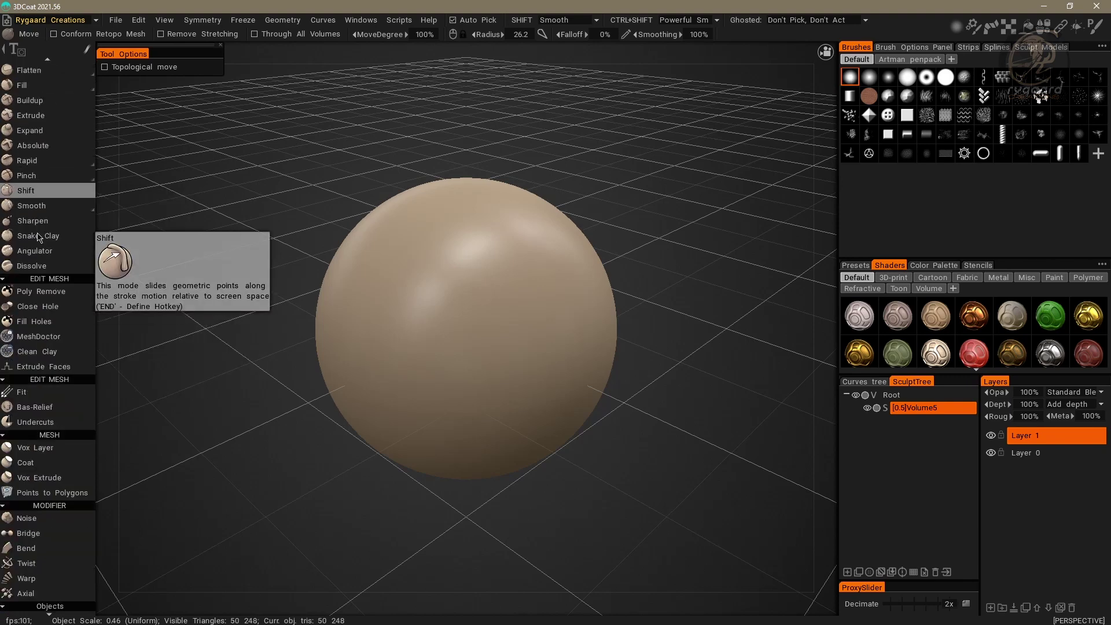
scroll(38, 237, down, 5)
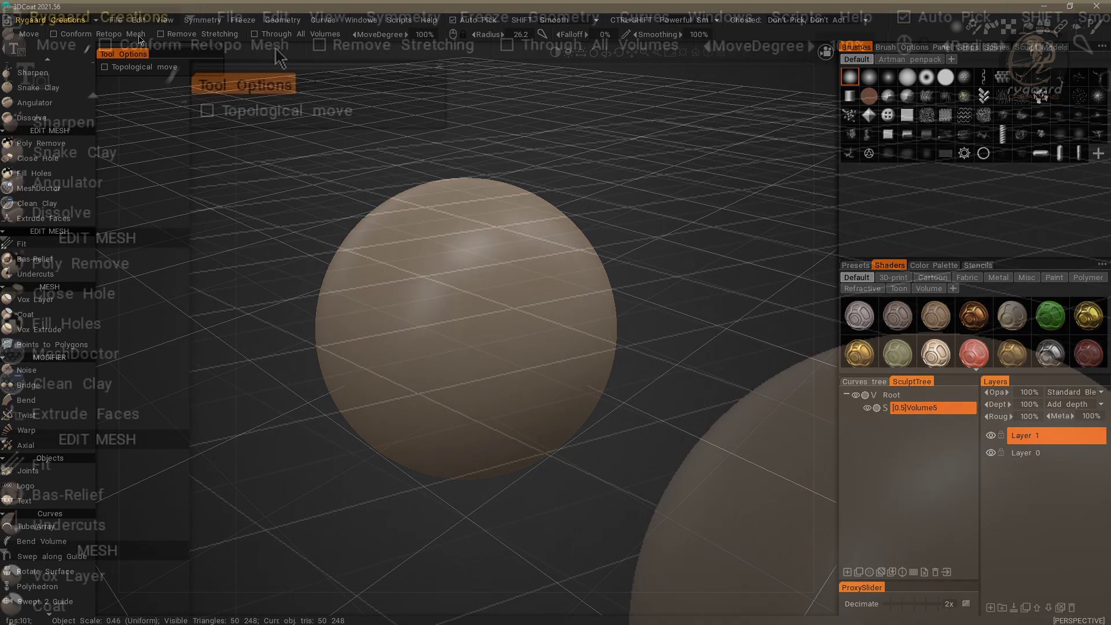
Start UI customization and delete both EDIT MESH section headers, above Poly Remove and above Fit, from the tool list.
click(139, 19)
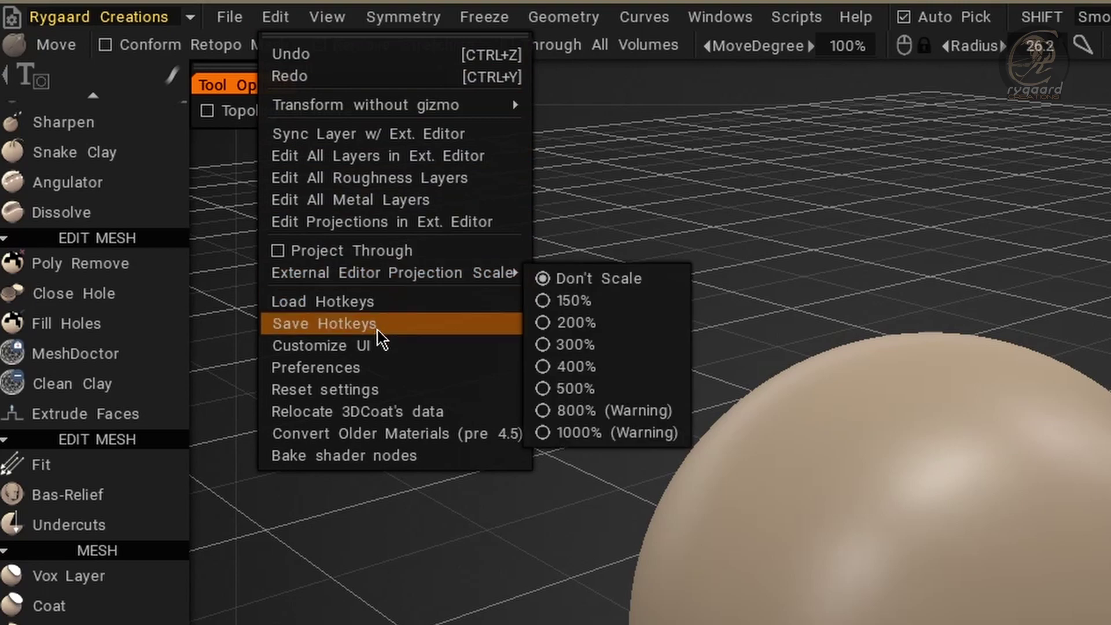
click(384, 346)
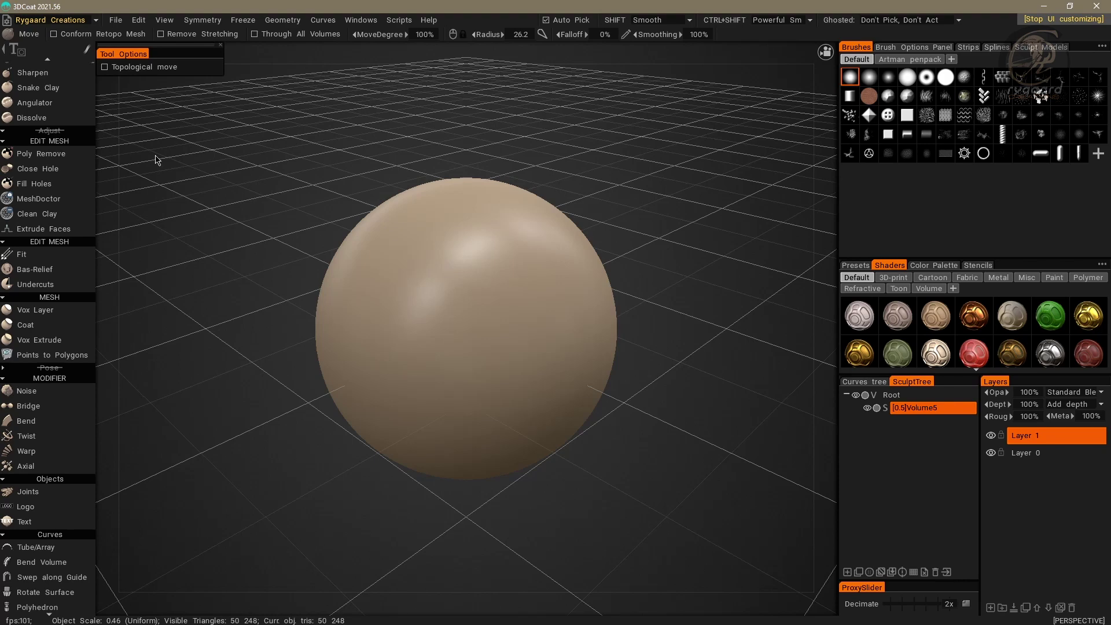
mouse_move(65, 146)
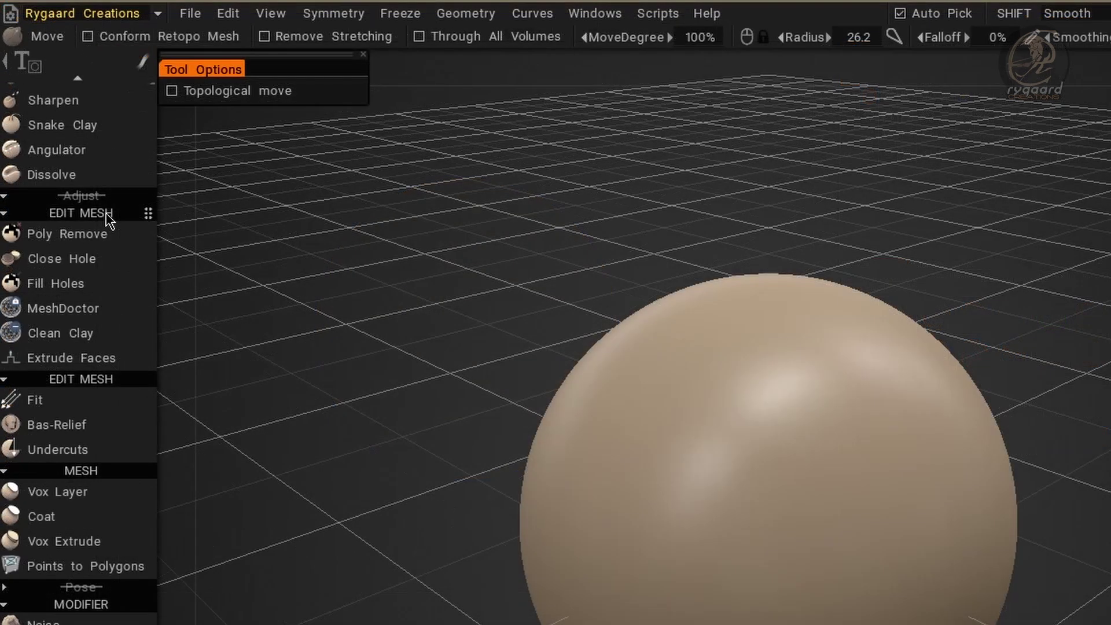
right_click(65, 145)
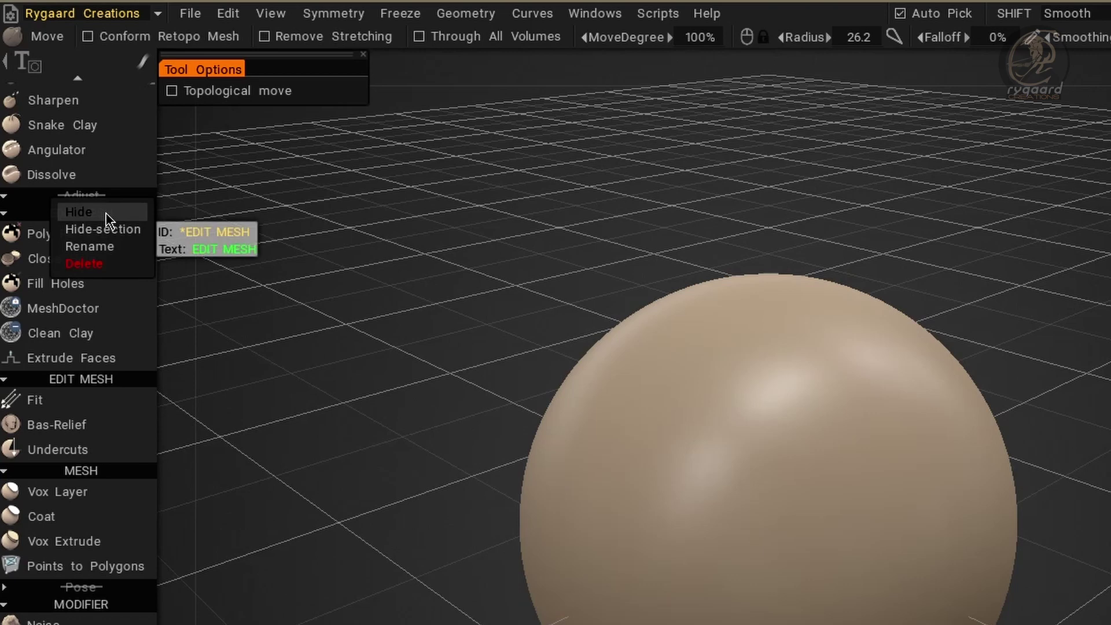
click(128, 261)
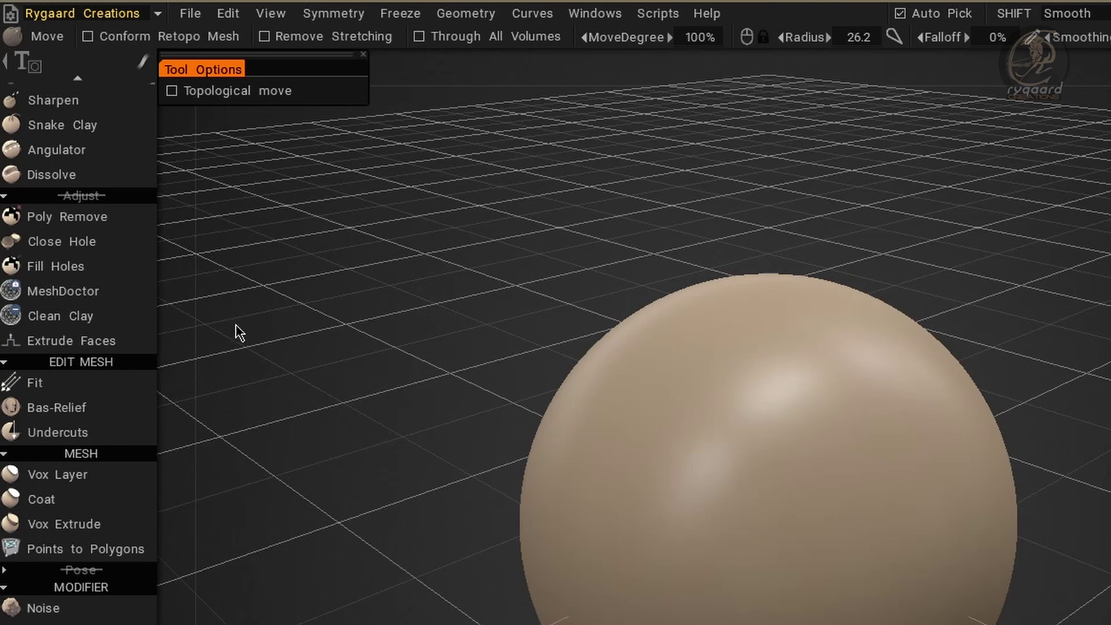
right_click(133, 364)
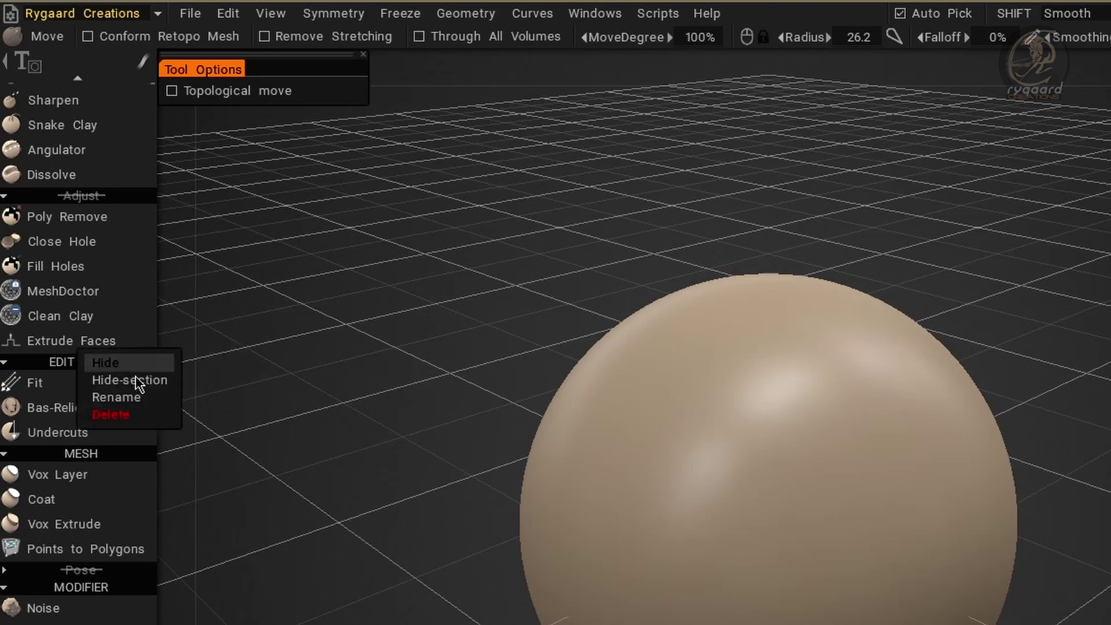
click(153, 416)
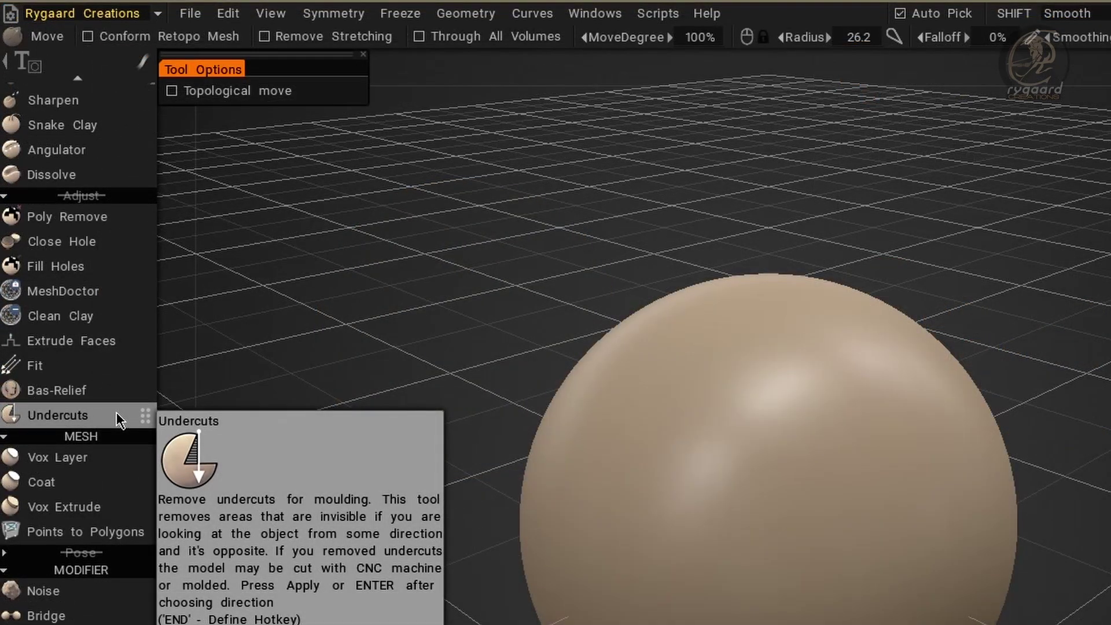
Create a section named EDIT MESH above Undercuts, move its header above Poly Remove, and end UI customization.
right_click(119, 420)
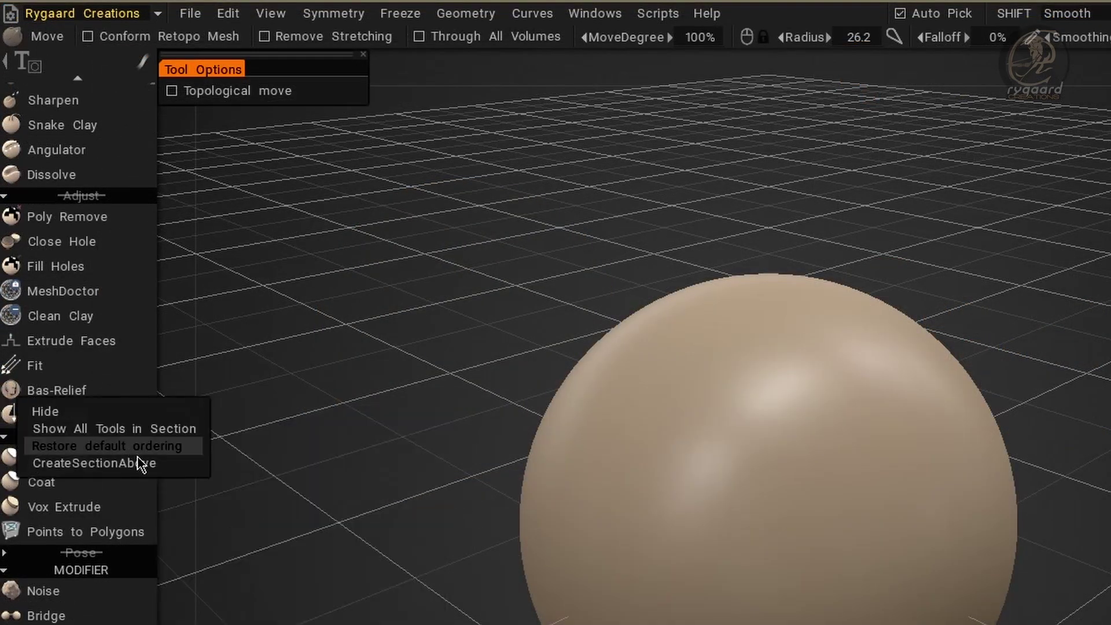
click(180, 475)
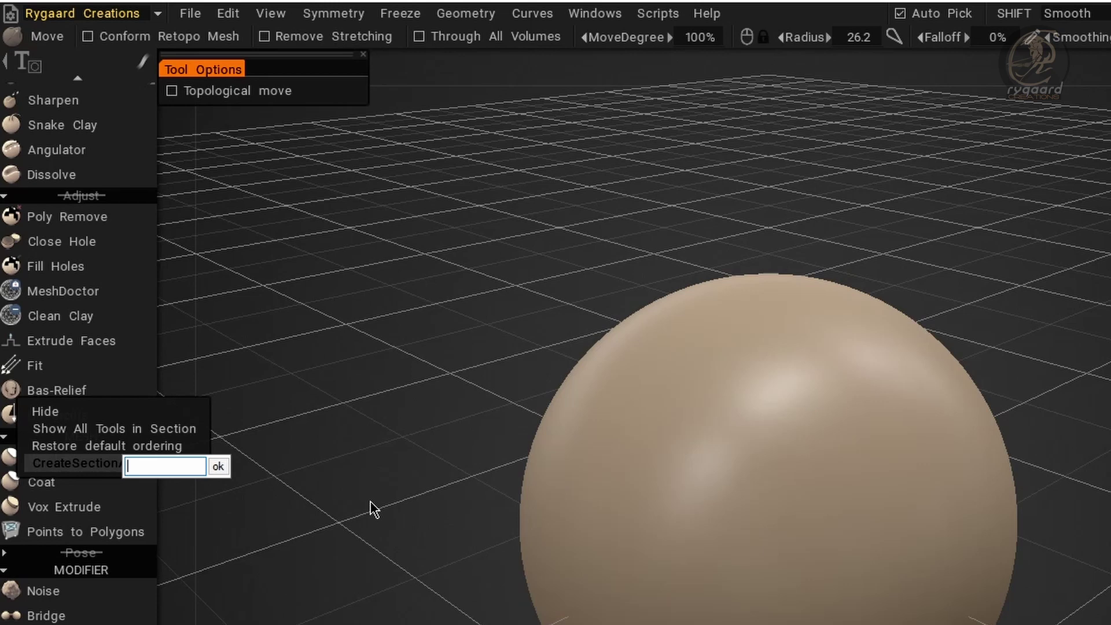
text(EDIT MESH)
click(218, 467)
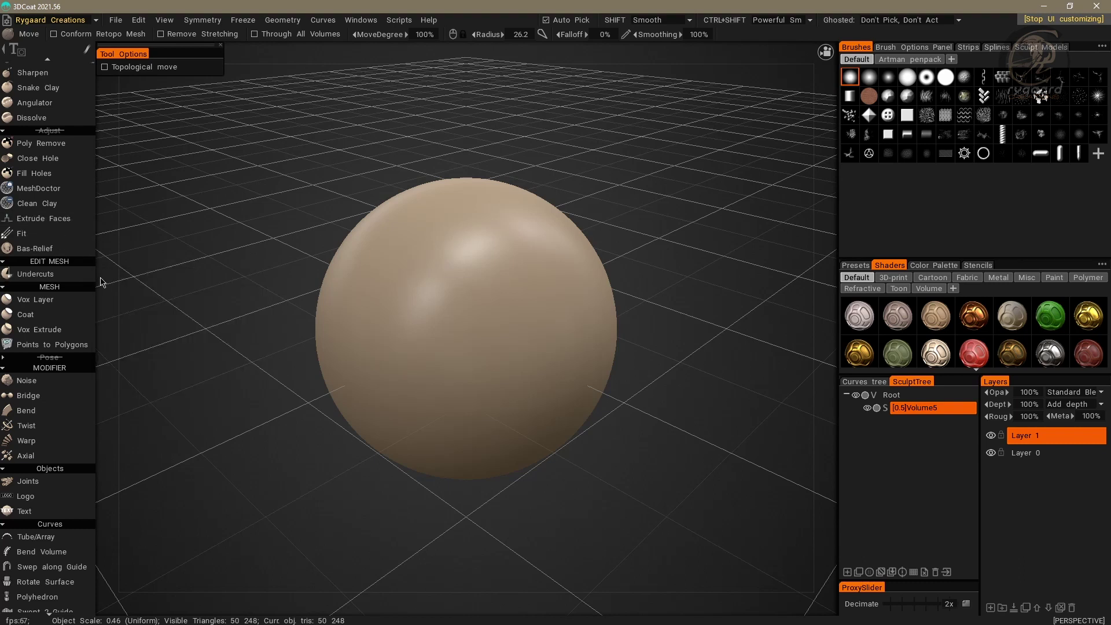
drag(78, 261, 69, 168)
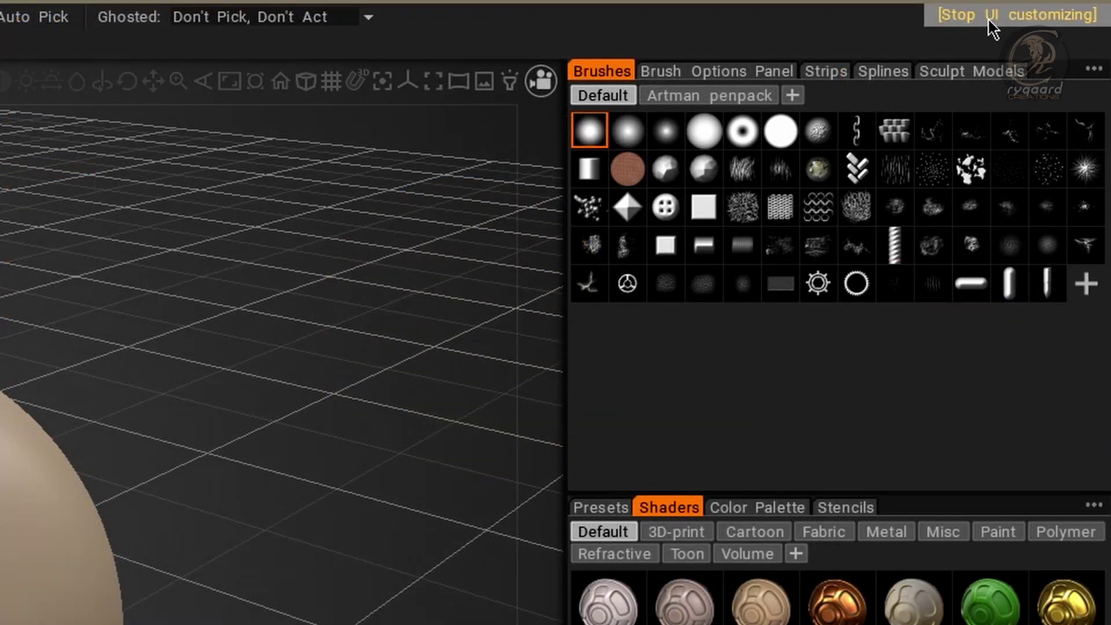
click(988, 18)
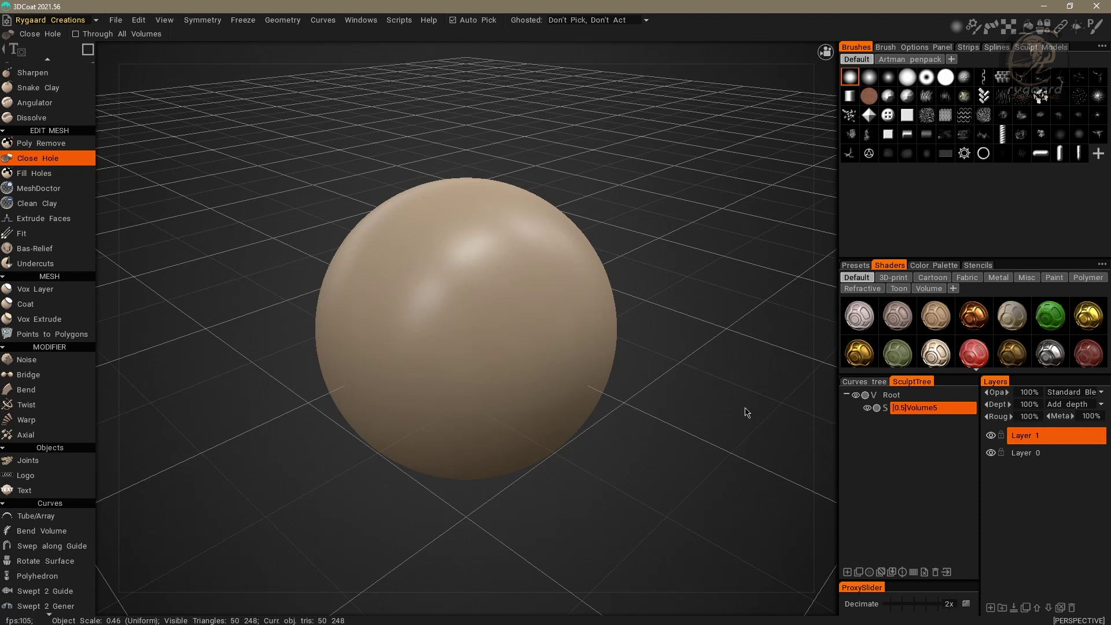
Convert Volume5 to voxels and examine the voxel tool list from the ClayEngine group down to EDIT MESH and Curves.
click(885, 408)
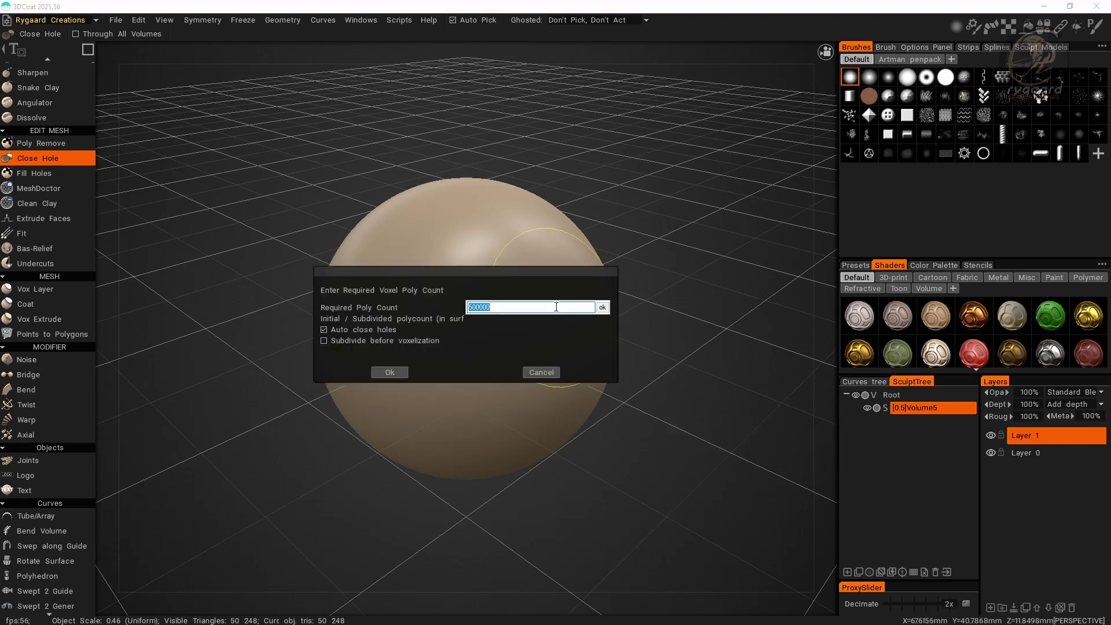
click(404, 375)
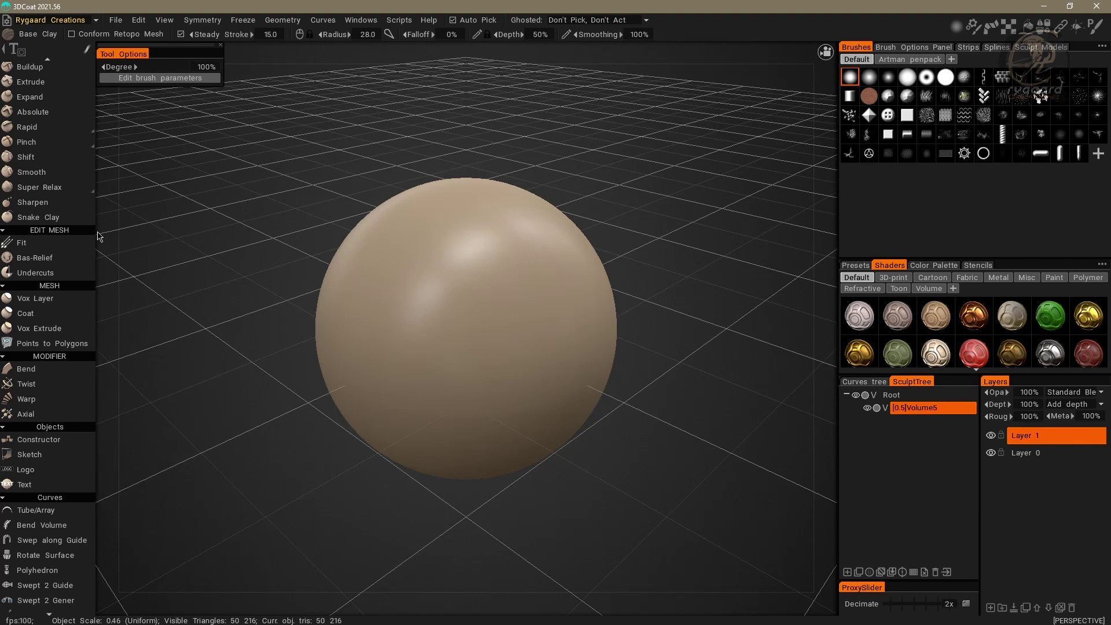
scroll(72, 196, up, 5)
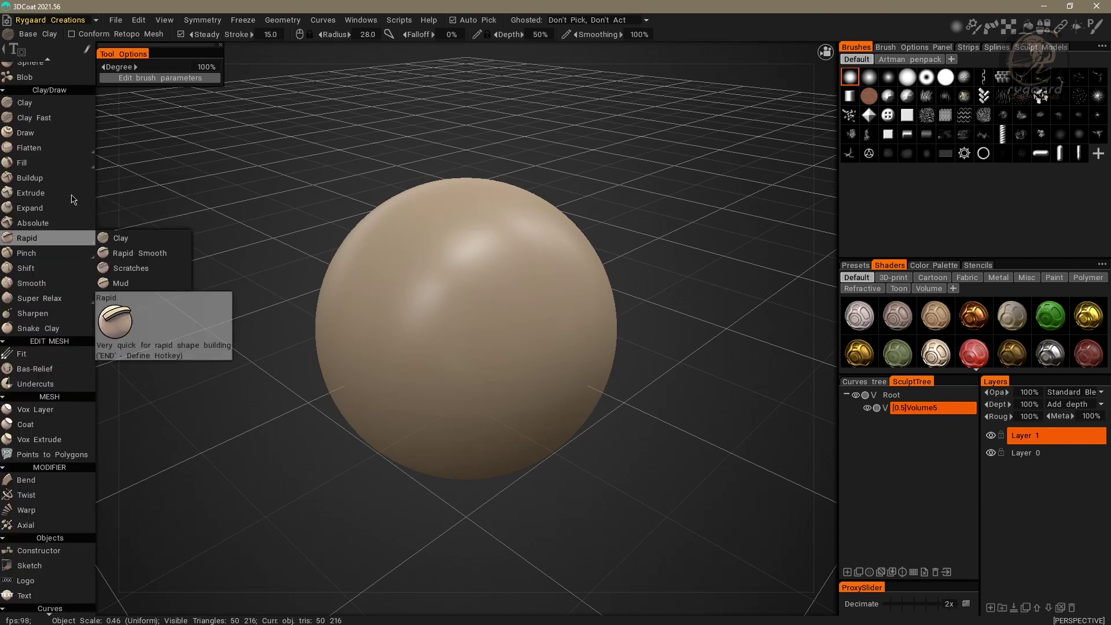
scroll(72, 197, up, 5)
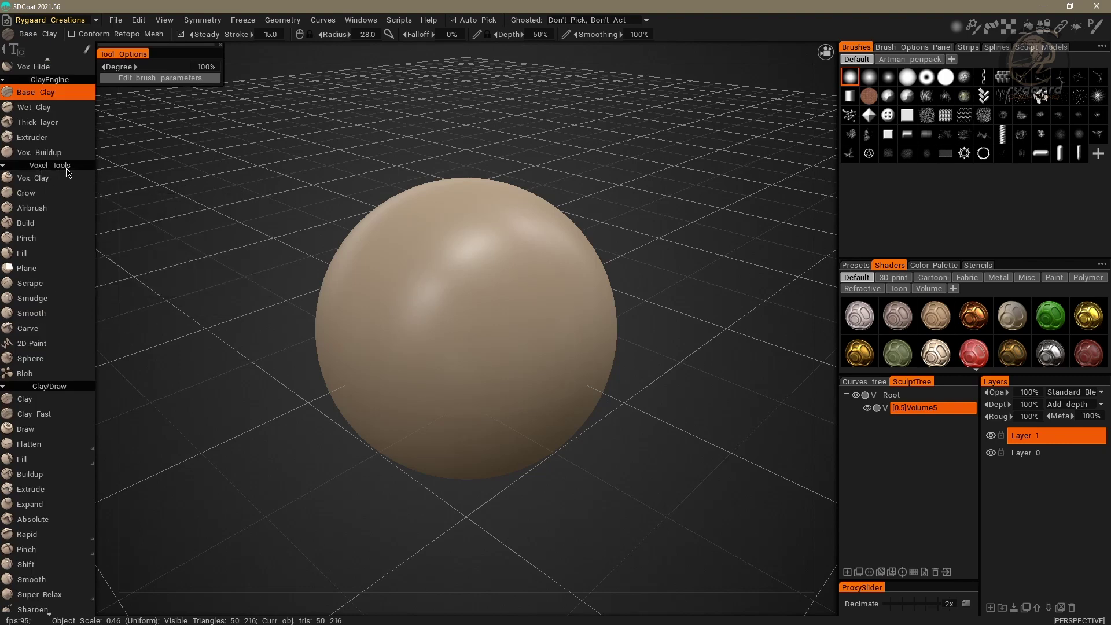
scroll(71, 208, down, 8)
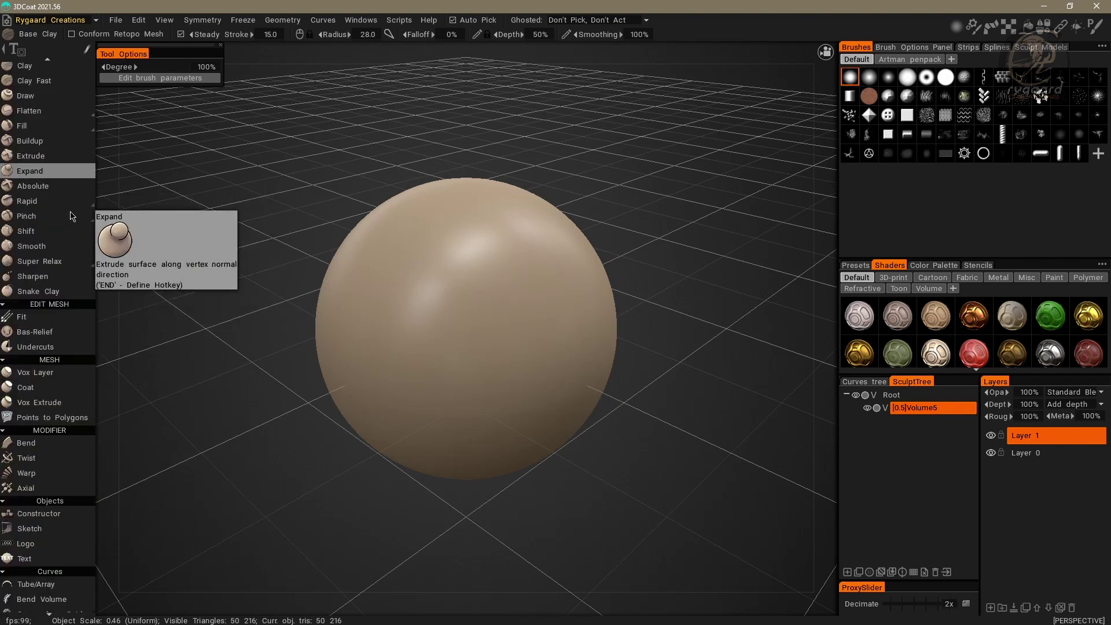
scroll(72, 216, down, 1)
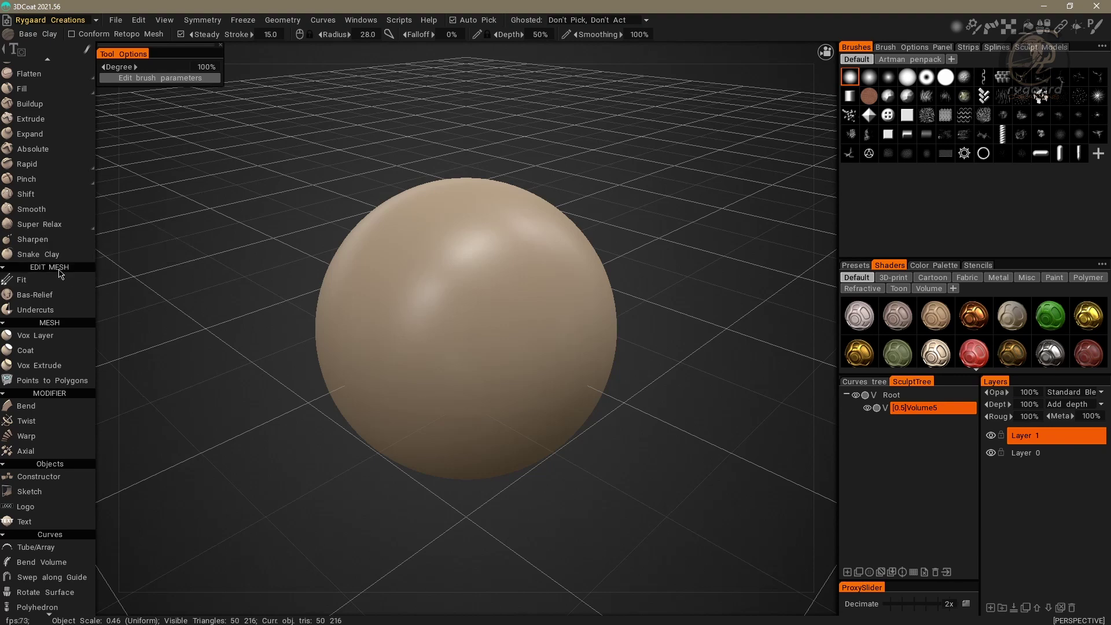
Return Volume5 to surface mode and check the tools listed under the EDIT MESH section.
key(alt+s)
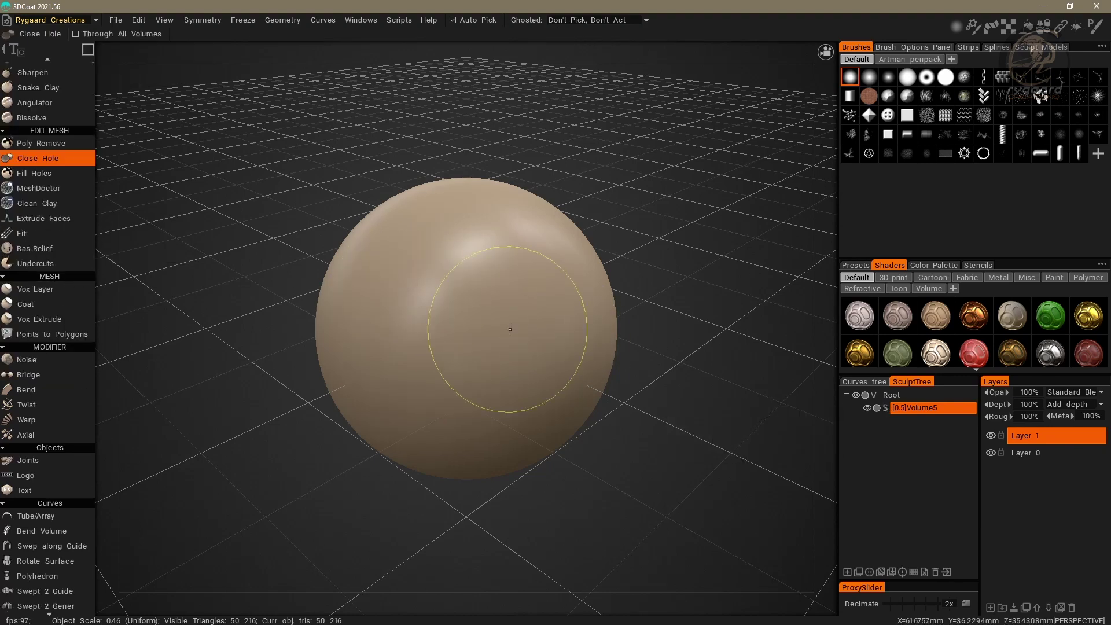
scroll(71, 155, up, 2)
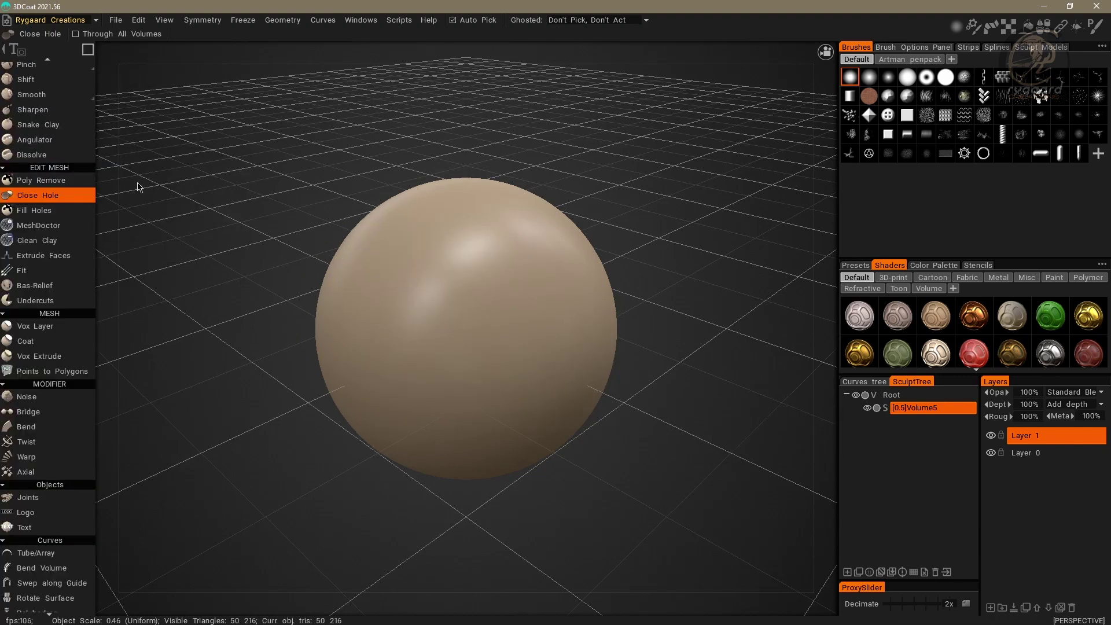